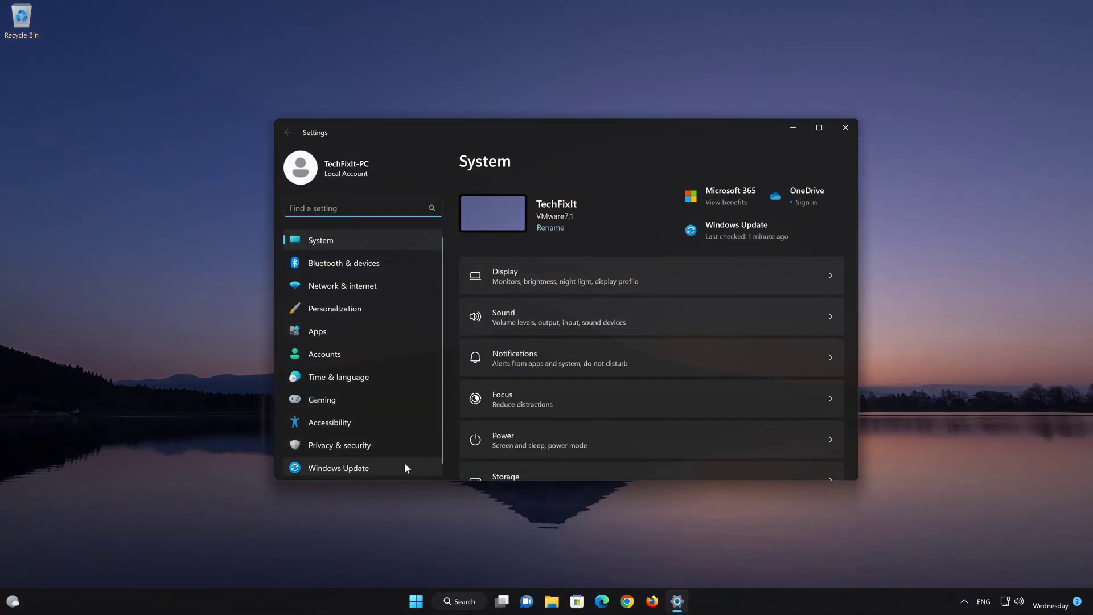
Open the Recovery settings through Windows Update's advanced options and restart the PC into advanced startup.
{"action": "left_click", "coordinate": [364, 469]}
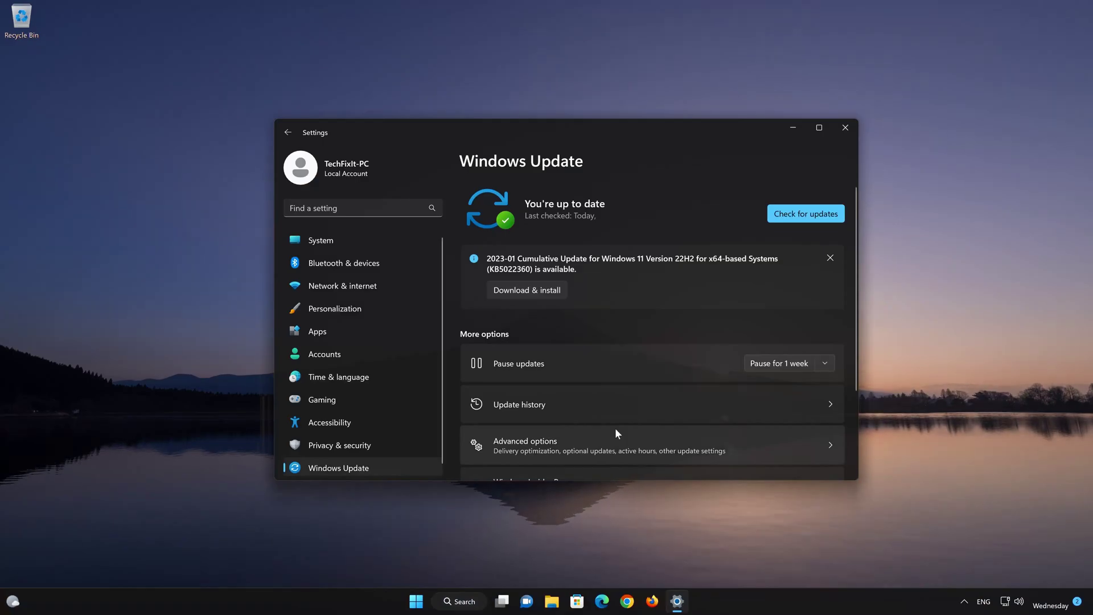
{"action": "scroll", "coordinate": [616, 429], "scroll_direction": "down", "scroll_amount": 2}
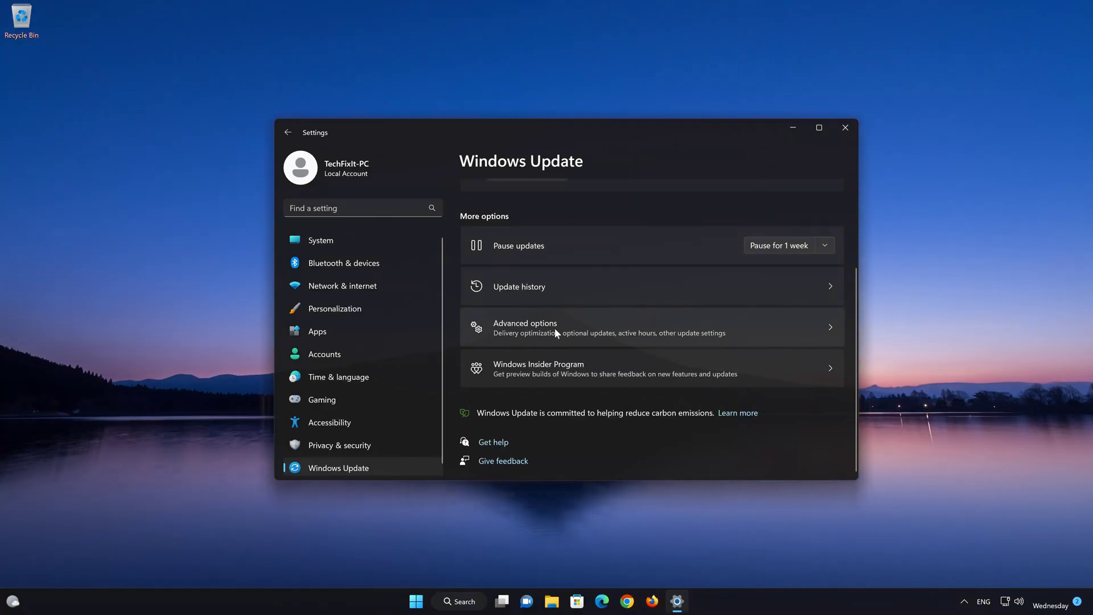
{"action": "left_click", "coordinate": [555, 330]}
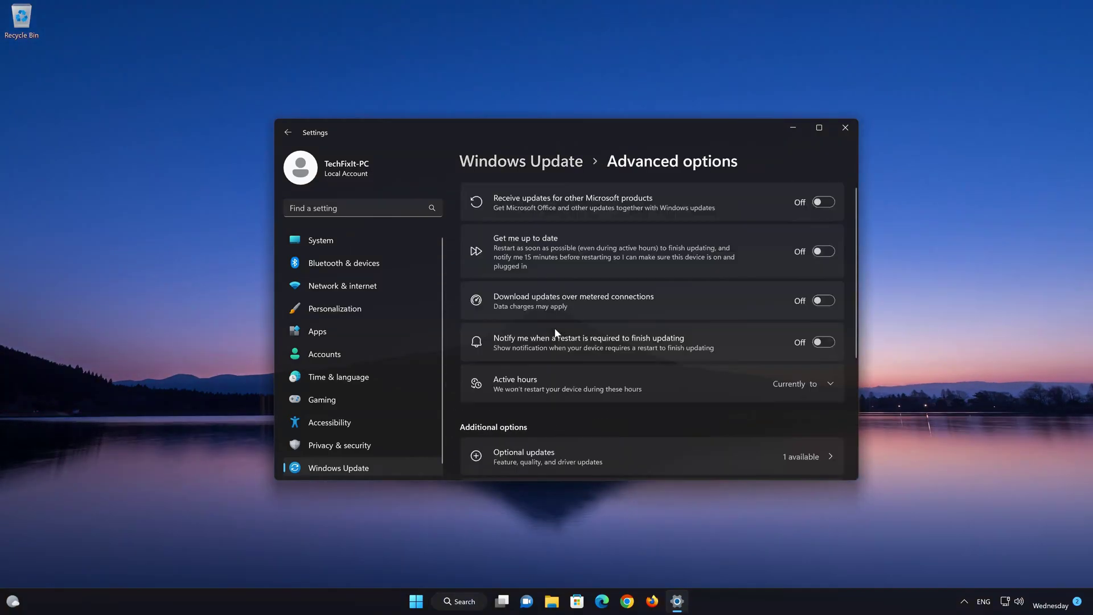
{"action": "scroll", "coordinate": [555, 329], "scroll_direction": "down", "scroll_amount": 3}
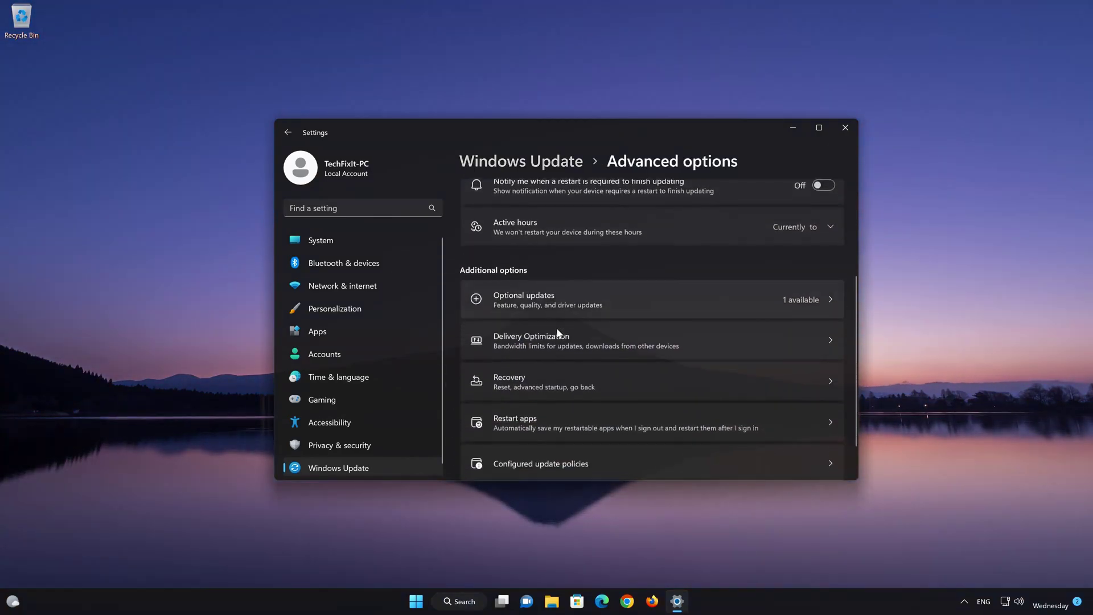
{"action": "scroll", "coordinate": [557, 330], "scroll_direction": "down", "scroll_amount": 1}
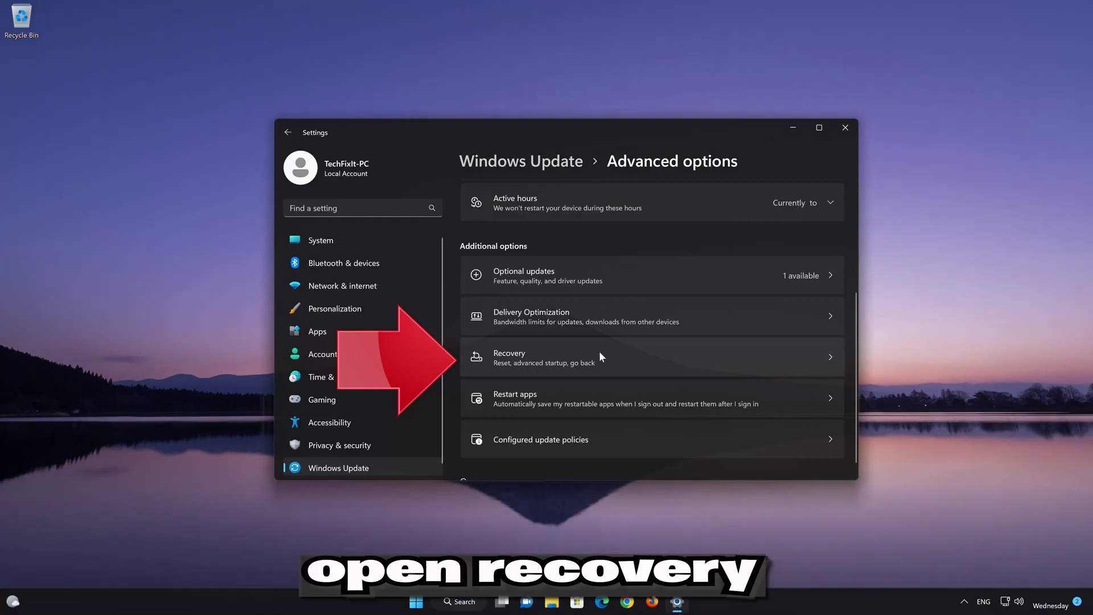
{"action": "left_click", "coordinate": [554, 352]}
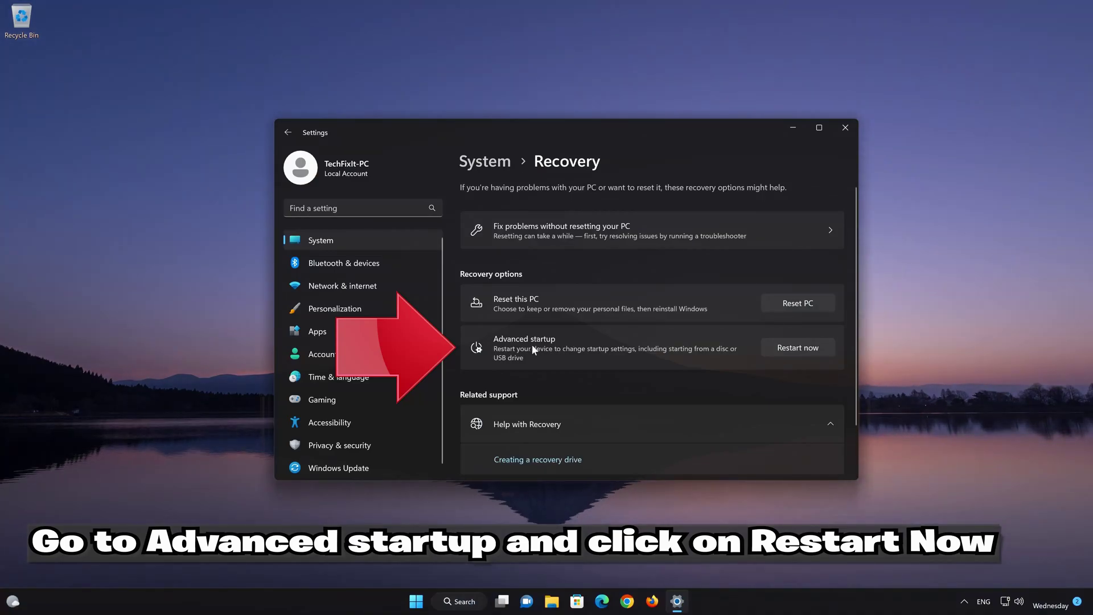
{"action": "left_click", "coordinate": [798, 348]}
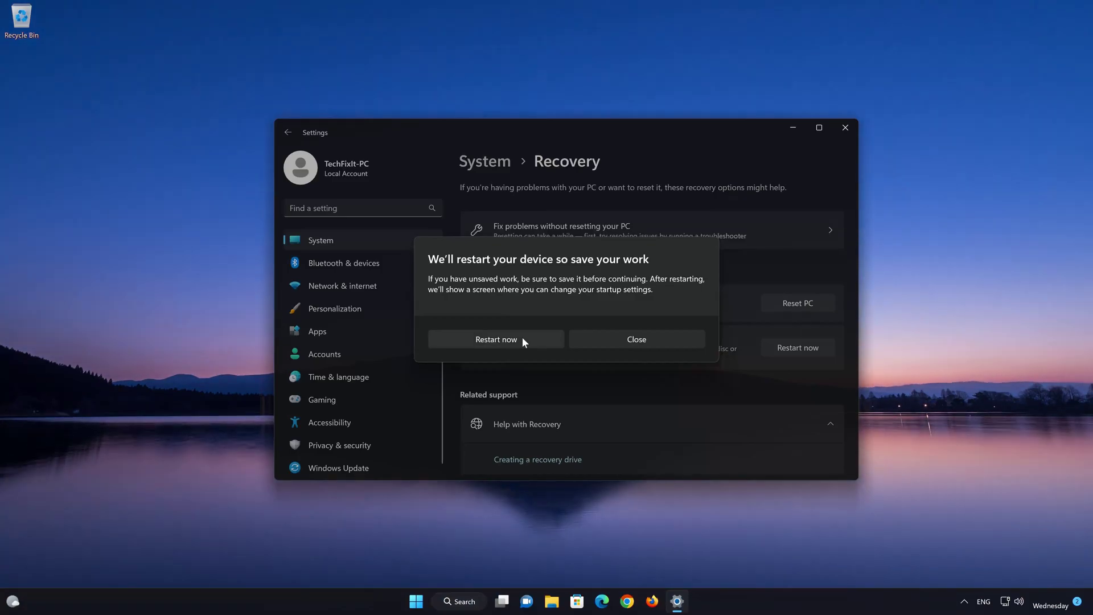
{"action": "left_click", "coordinate": [522, 337]}
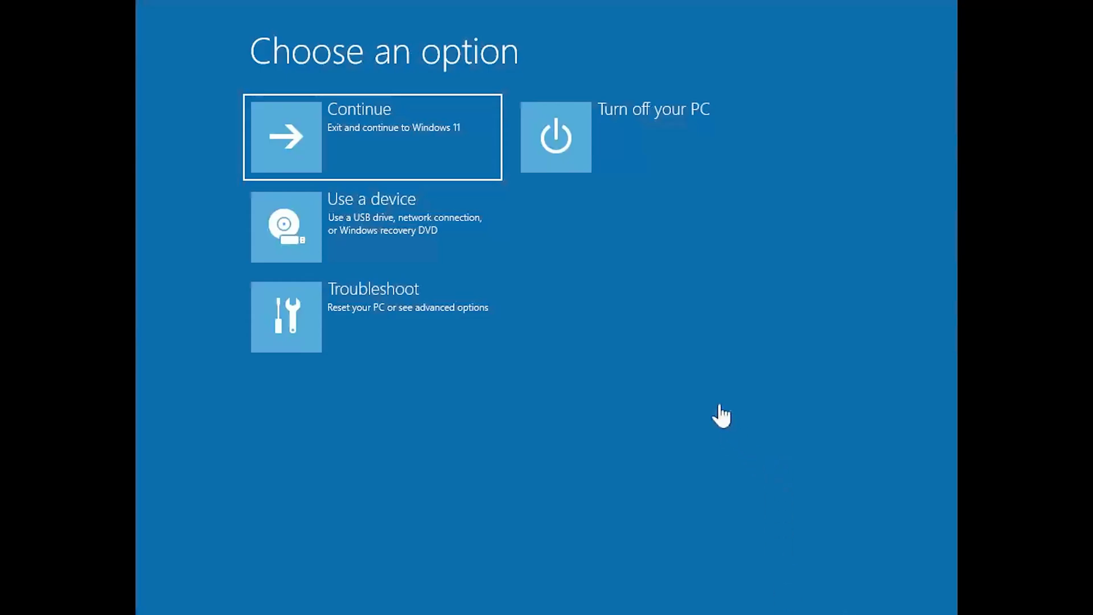
Open Startup Settings in the advanced troubleshooting options, restart the PC, and choose Enable Safe Mode.
{"action": "left_click", "coordinate": [306, 337]}
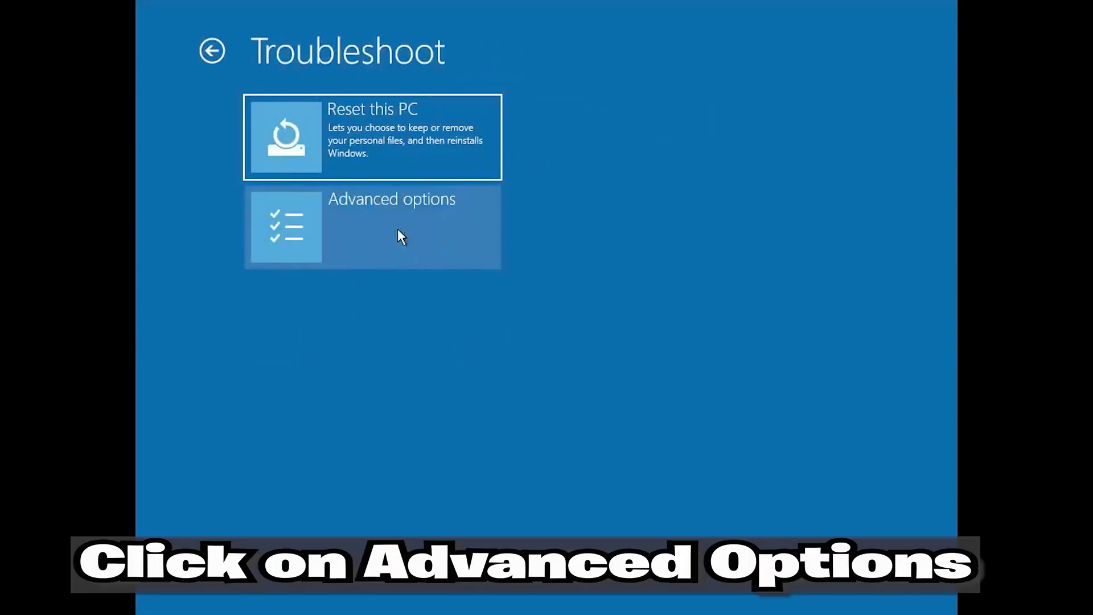
{"action": "left_click", "coordinate": [398, 230]}
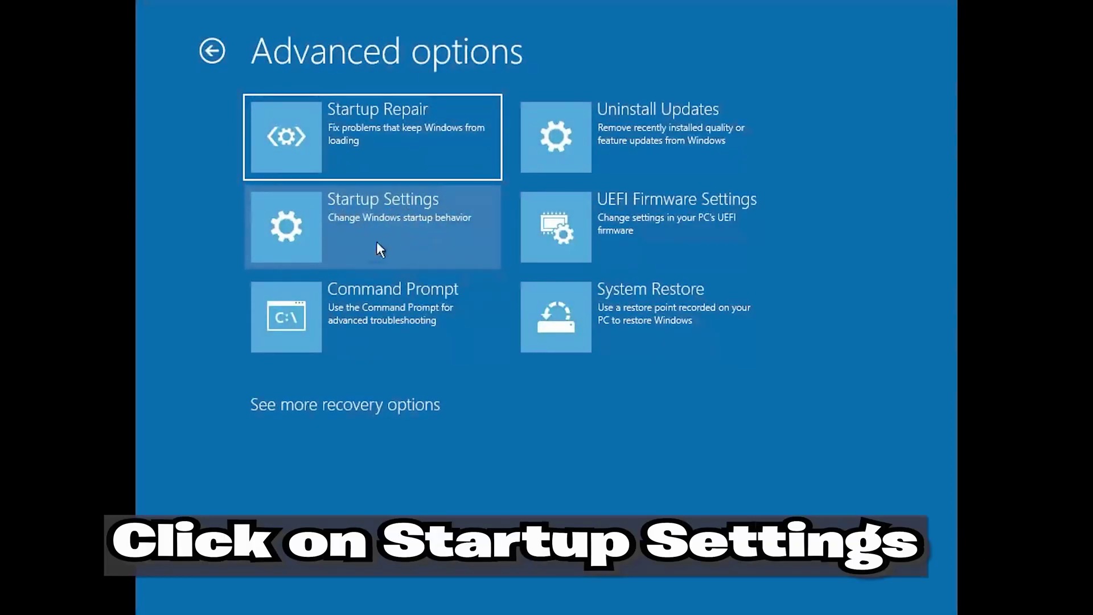
{"action": "left_click", "coordinate": [415, 226]}
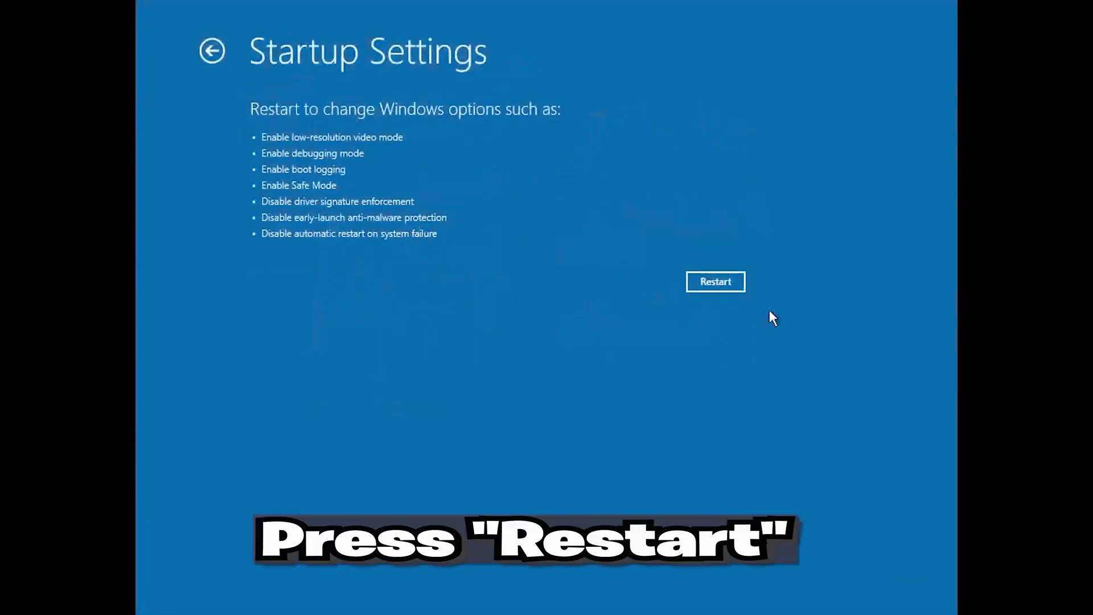
{"action": "left_click", "coordinate": [716, 282]}
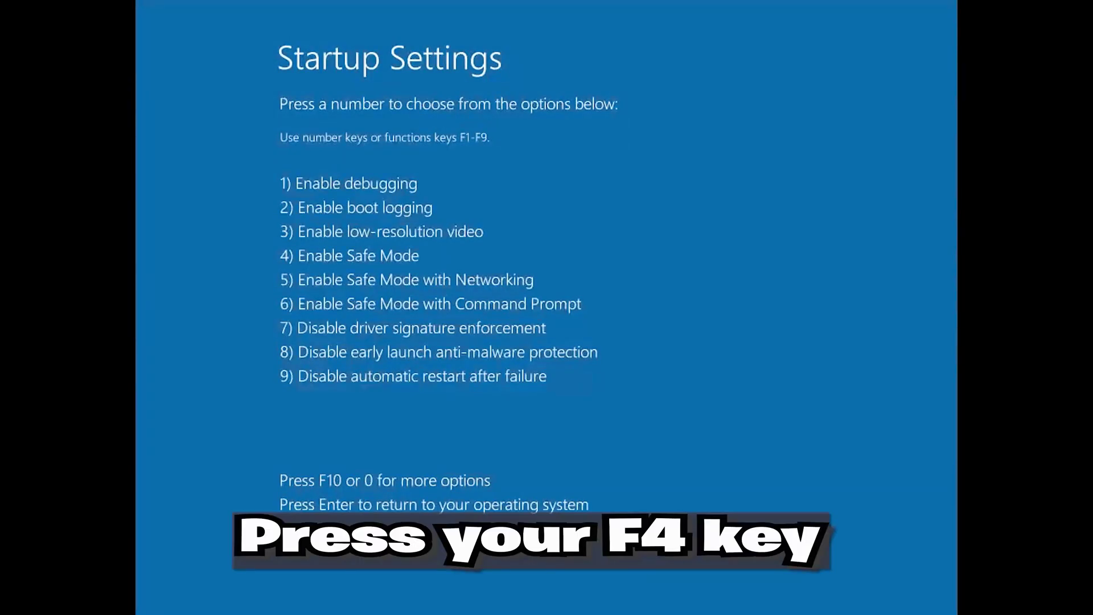
{"action": "key", "text": "F4"}
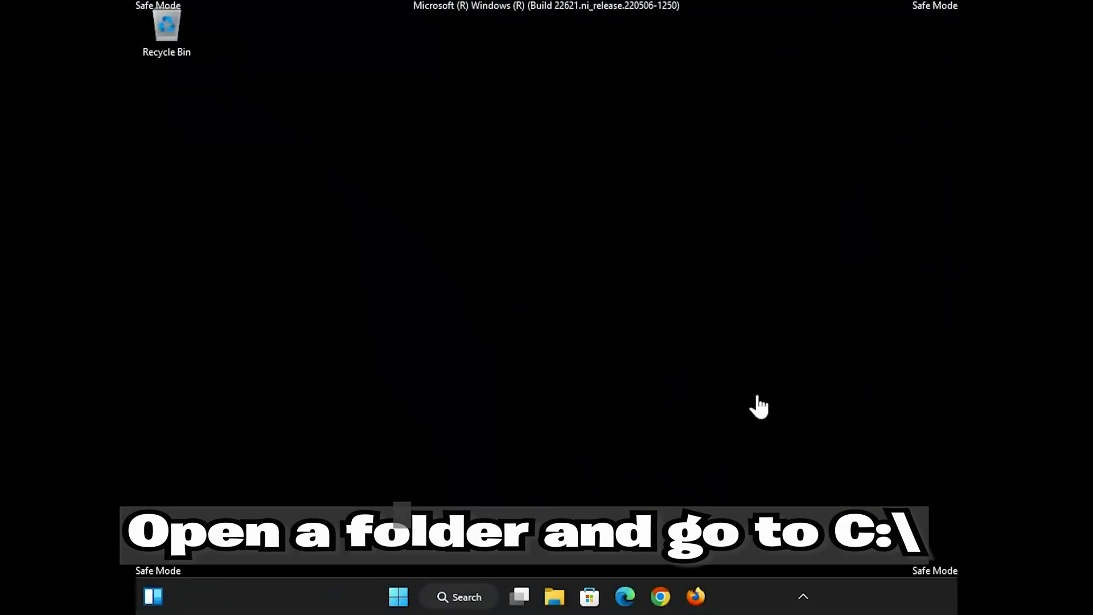
Open the Windows folder on Local Disk (C:) in File Explorer.
{"action": "left_click", "coordinate": [554, 596]}
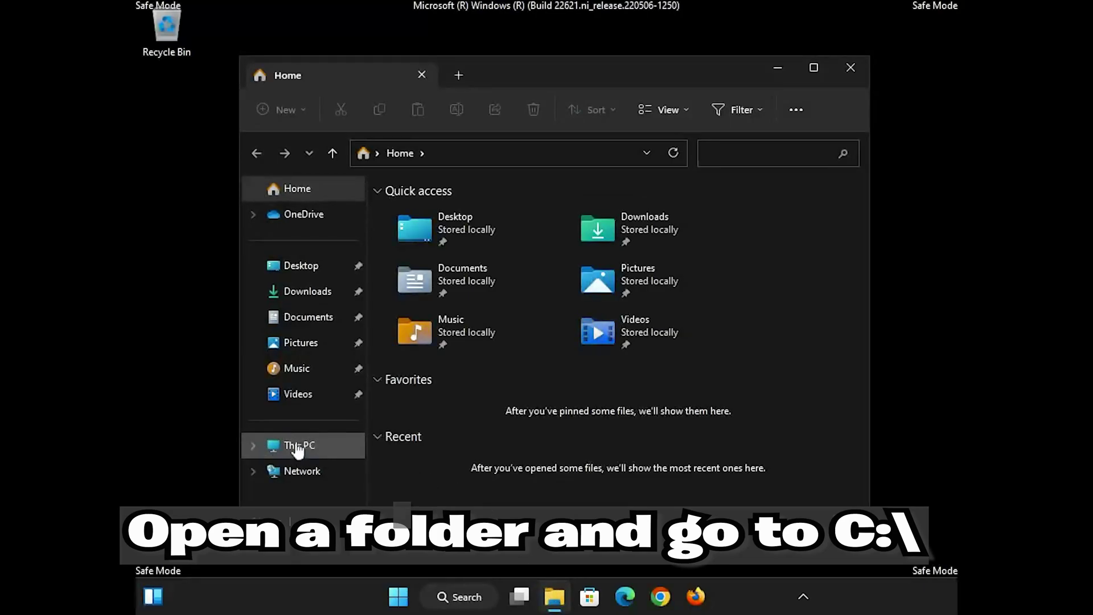
{"action": "left_click", "coordinate": [251, 447]}
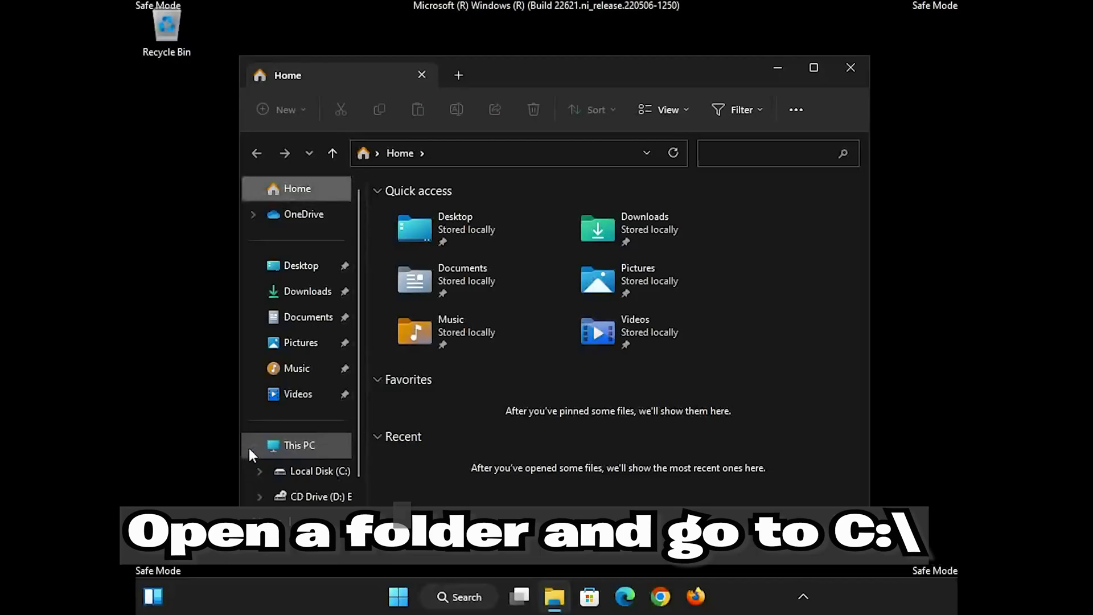
{"action": "left_click", "coordinate": [324, 473]}
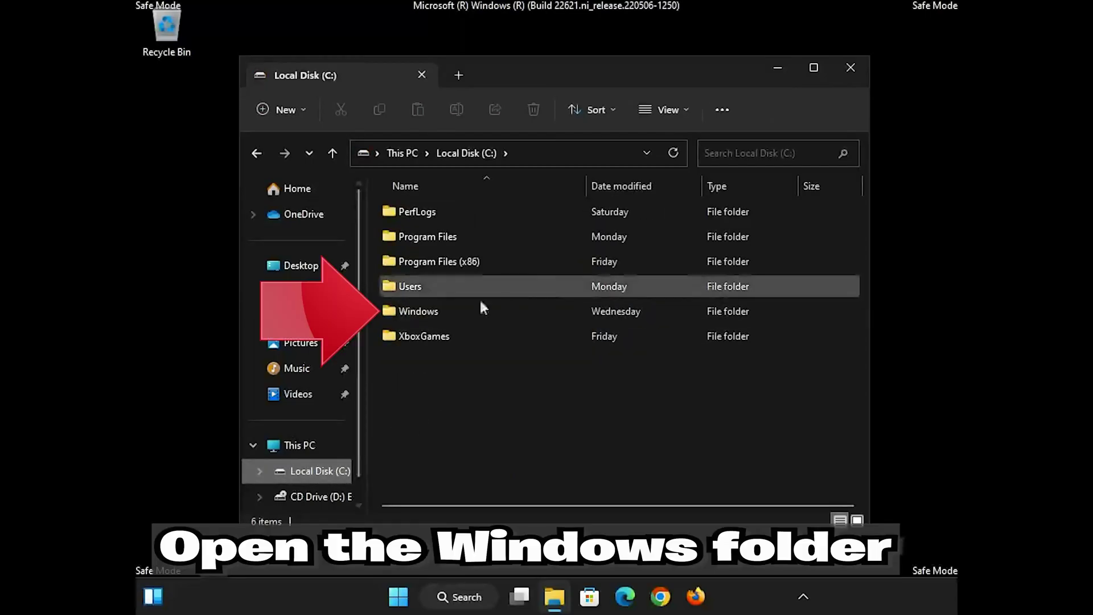
{"action": "double_click", "coordinate": [449, 309]}
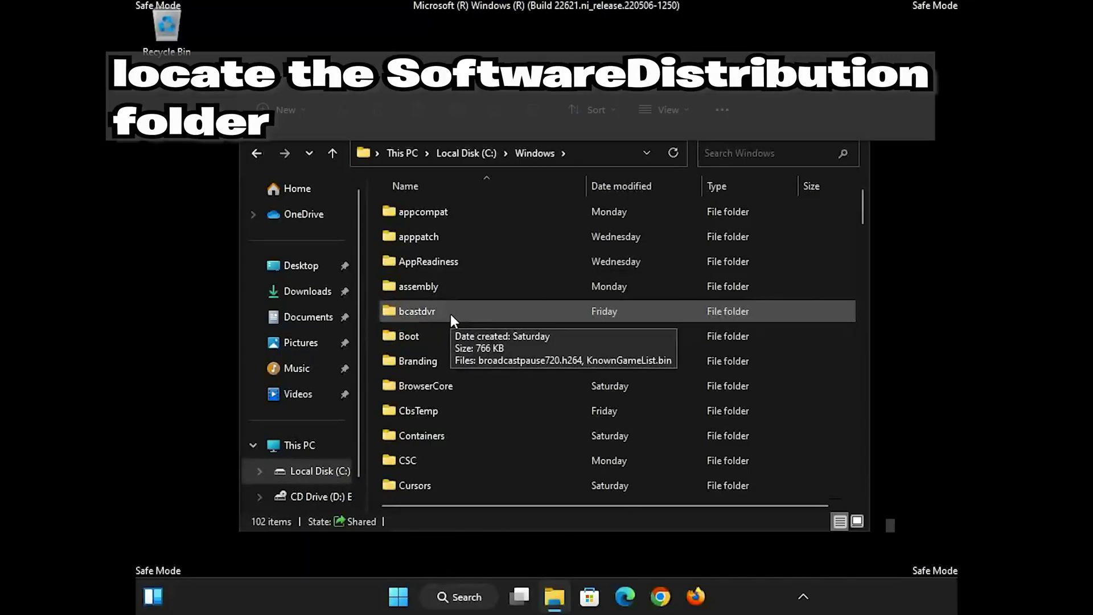
Delete the SoftwareDistribution folder from C:\Windows and close the File Explorer window.
{"action": "scroll", "coordinate": [449, 313], "scroll_direction": "down", "scroll_amount": 5}
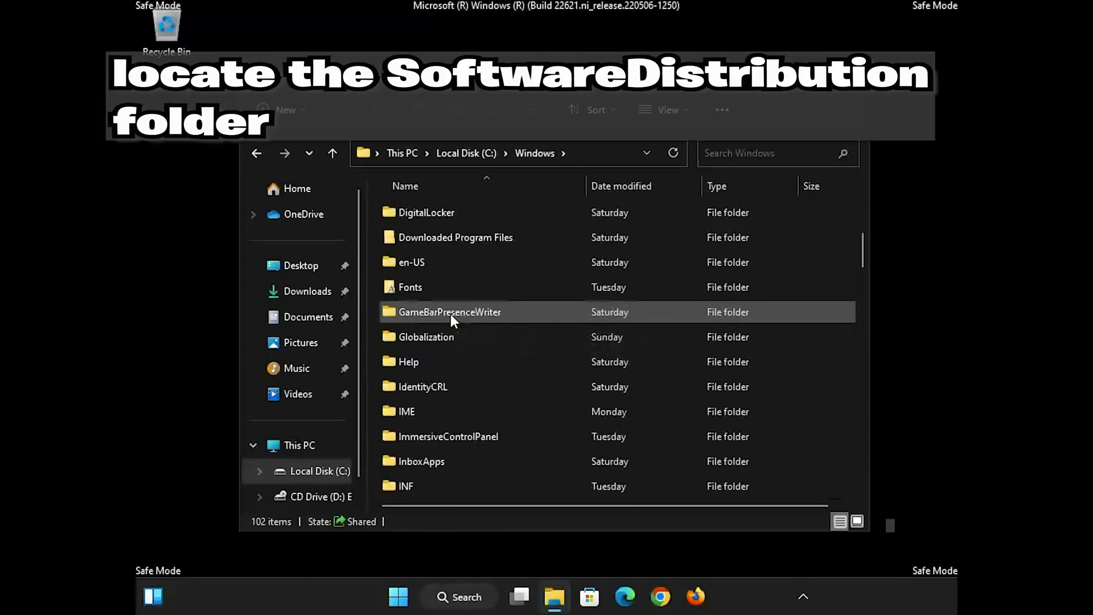
{"action": "scroll", "coordinate": [450, 313], "scroll_direction": "down", "scroll_amount": 3}
{"action": "scroll", "coordinate": [450, 313], "scroll_direction": "down", "scroll_amount": 8}
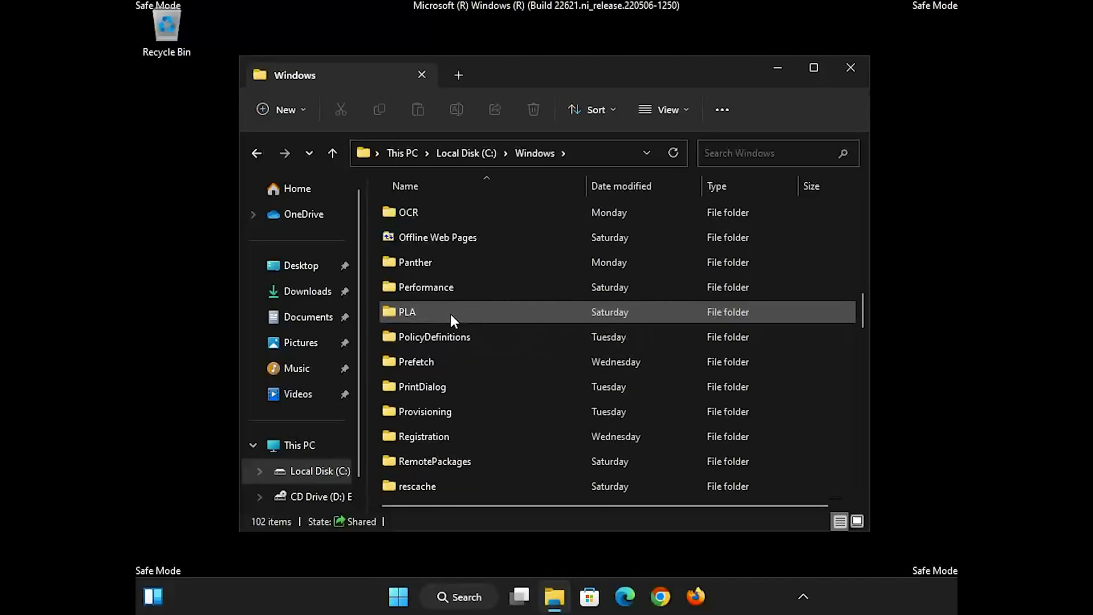
{"action": "scroll", "coordinate": [450, 313], "scroll_direction": "down", "scroll_amount": 1}
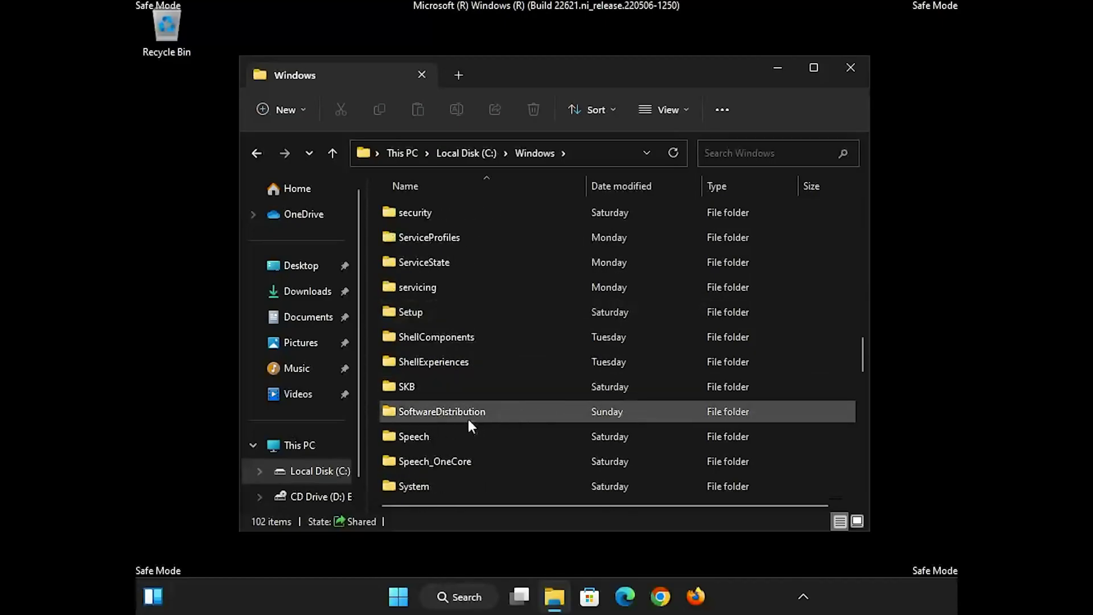
{"action": "left_click", "coordinate": [514, 410]}
{"action": "right_click", "coordinate": [514, 411]}
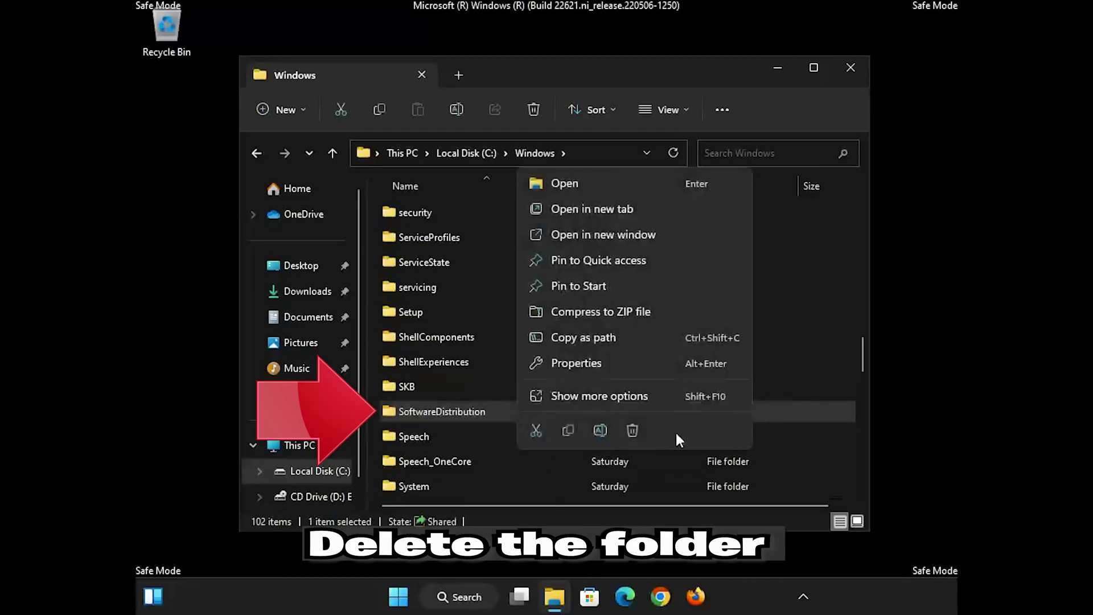
{"action": "left_click", "coordinate": [632, 429]}
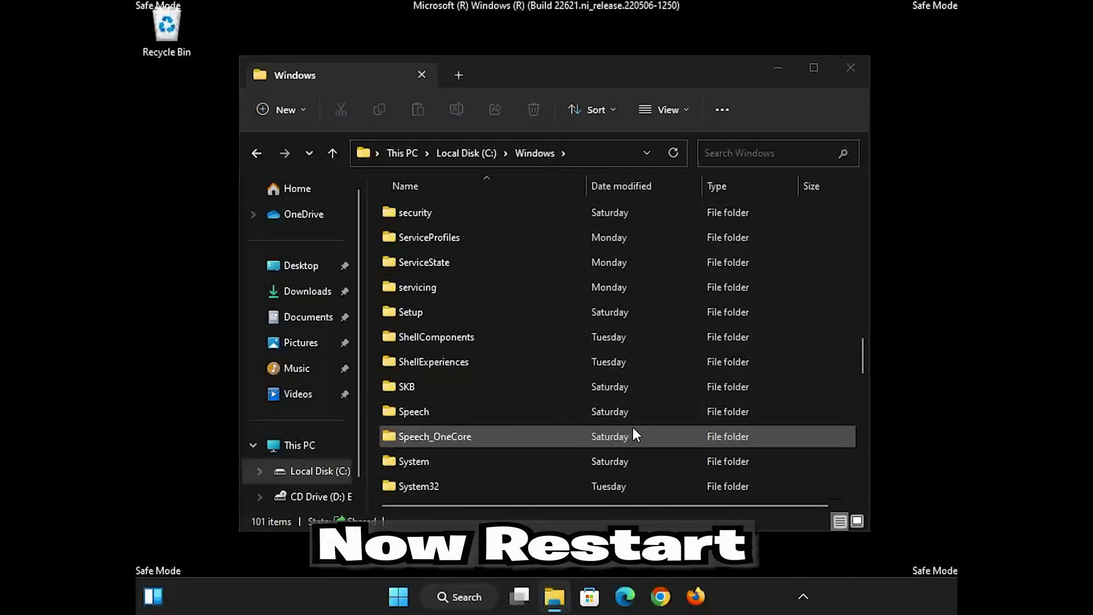
{"action": "left_click", "coordinate": [847, 73]}
Empty the Recycle Bin to permanently delete the SoftwareDistribution folder.
{"action": "right_click", "coordinate": [161, 29]}
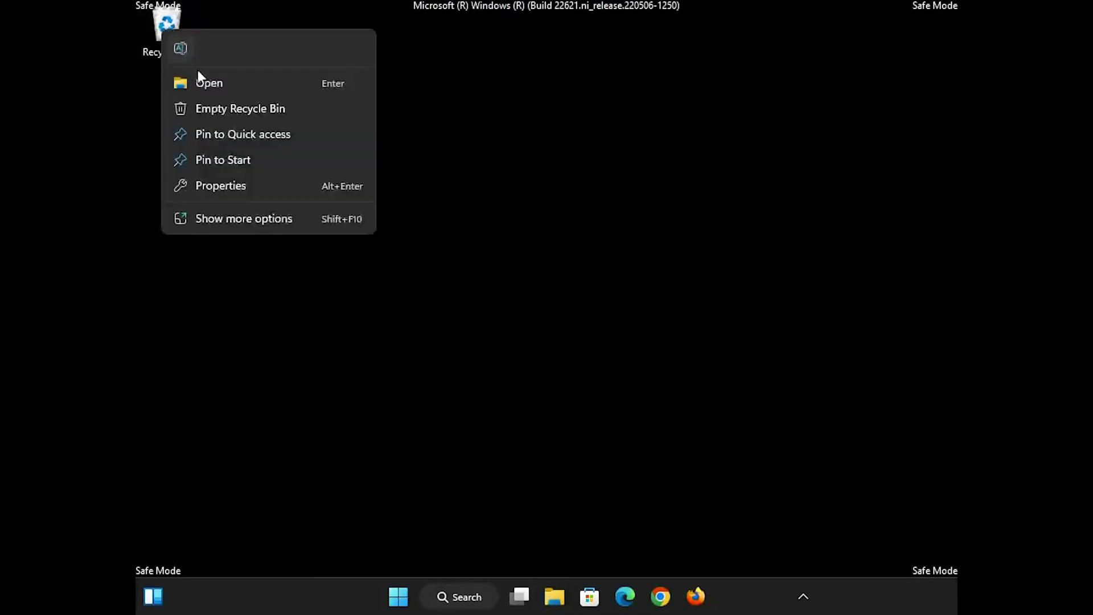
{"action": "left_click", "coordinate": [495, 271]}
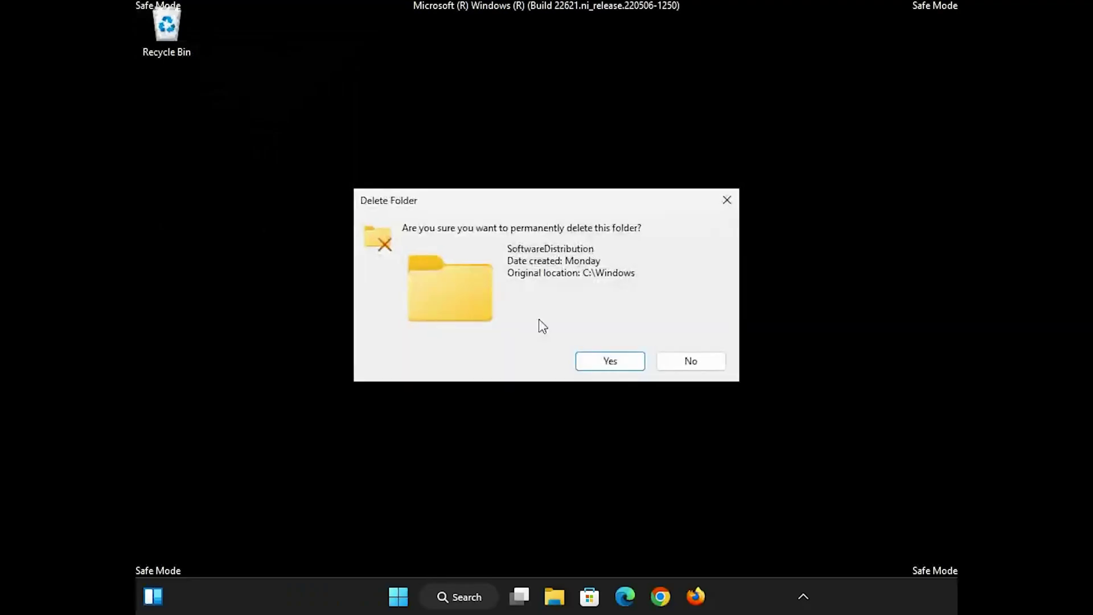
{"action": "left_click", "coordinate": [608, 361]}
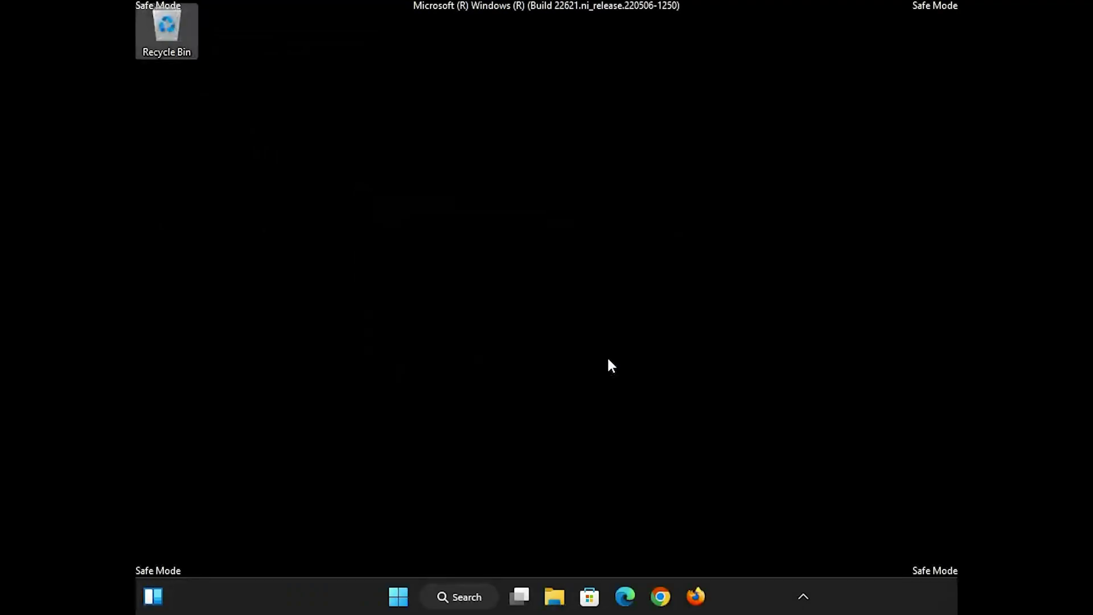
Restart the PC to leave Safe Mode.
{"action": "left_click", "coordinate": [399, 598]}
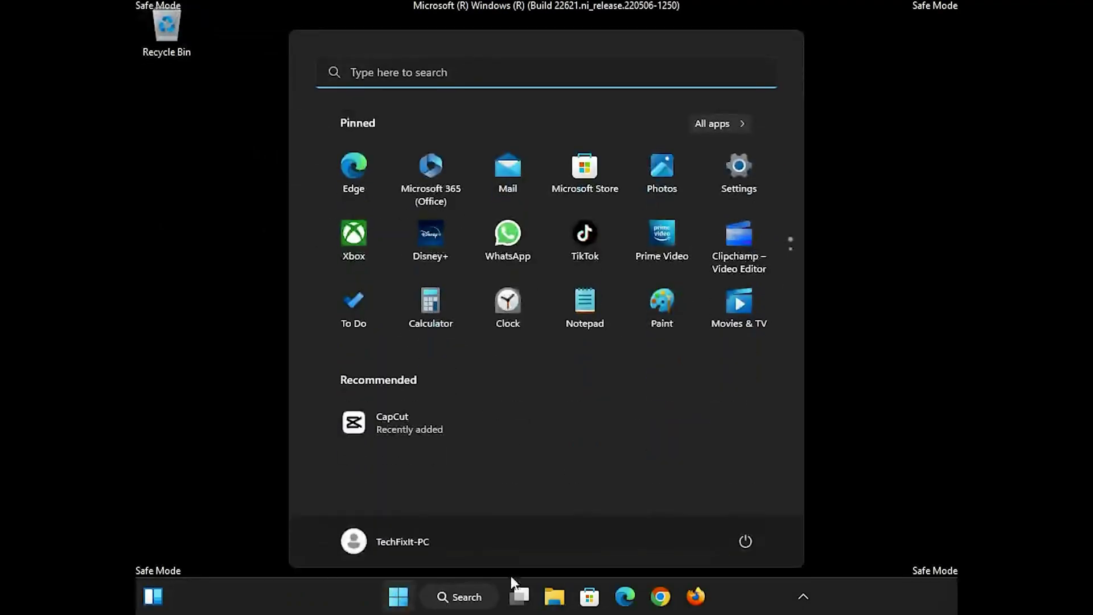
{"action": "left_click", "coordinate": [744, 542]}
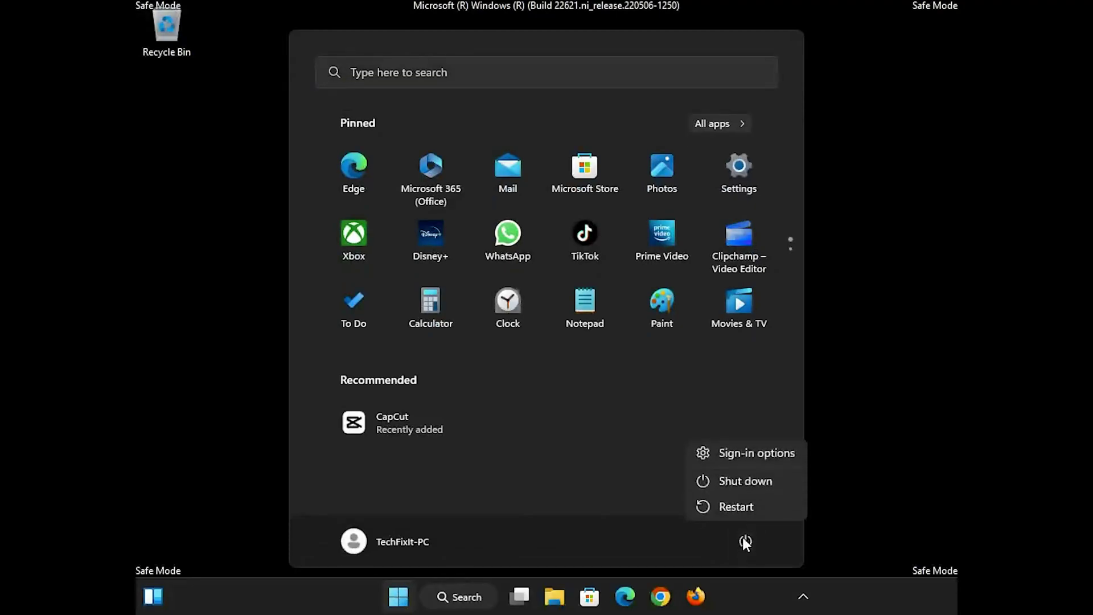
{"action": "left_click", "coordinate": [736, 506]}
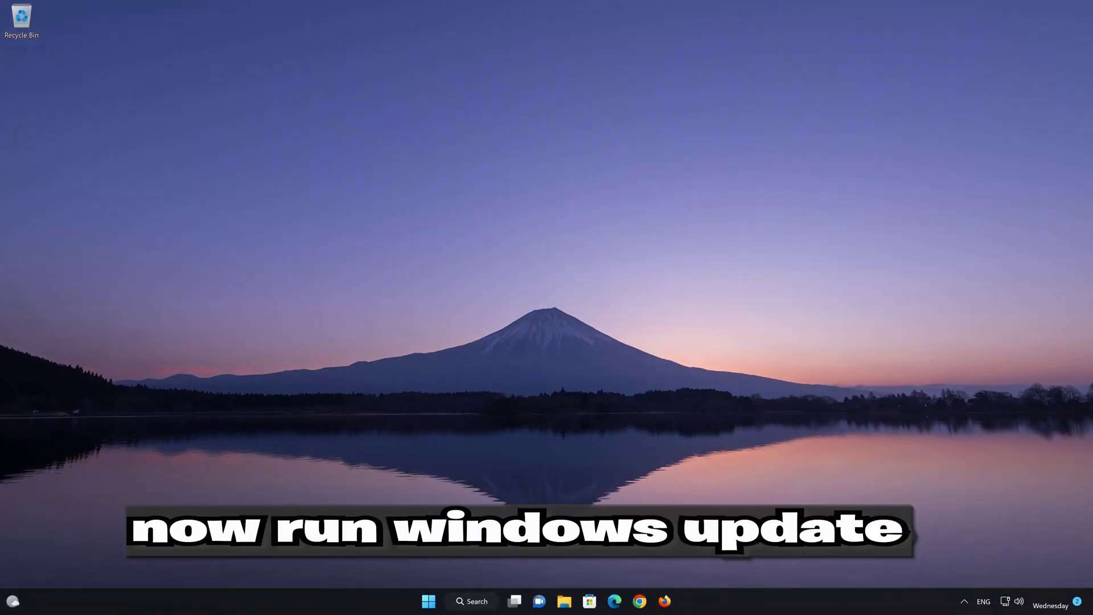
Open the Windows Update page in Settings and check for updates.
{"action": "left_click", "coordinate": [428, 601]}
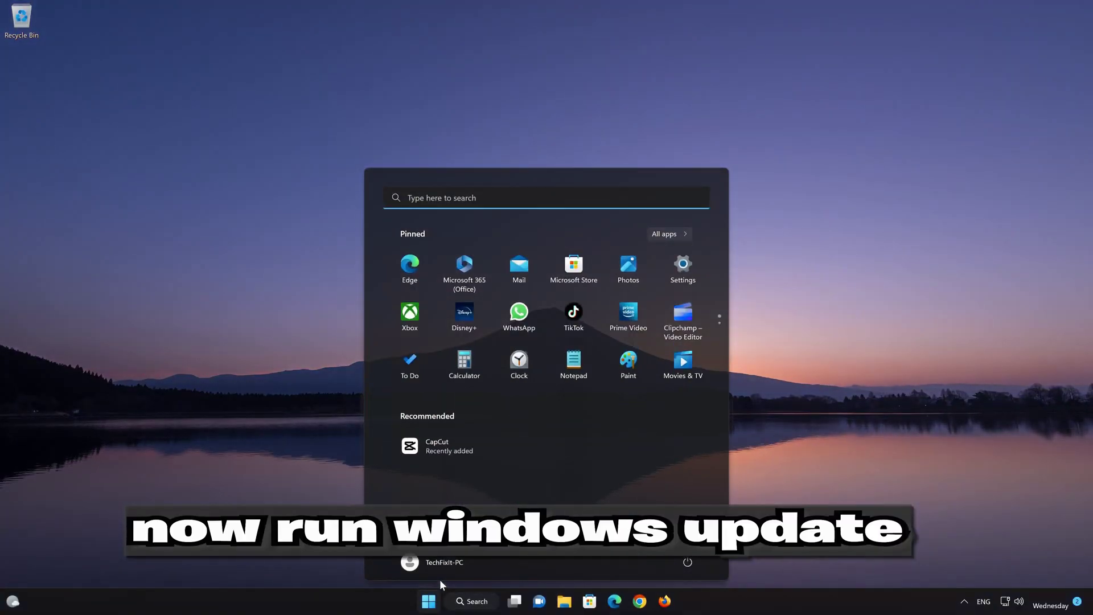
{"action": "left_click", "coordinate": [682, 268]}
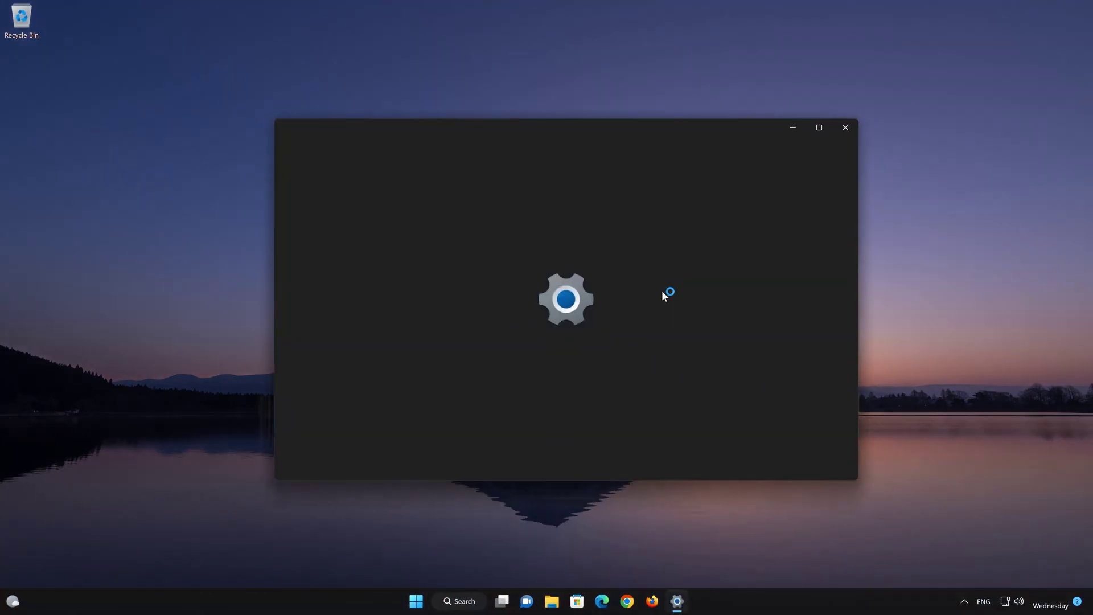
{"action": "left_click", "coordinate": [355, 469]}
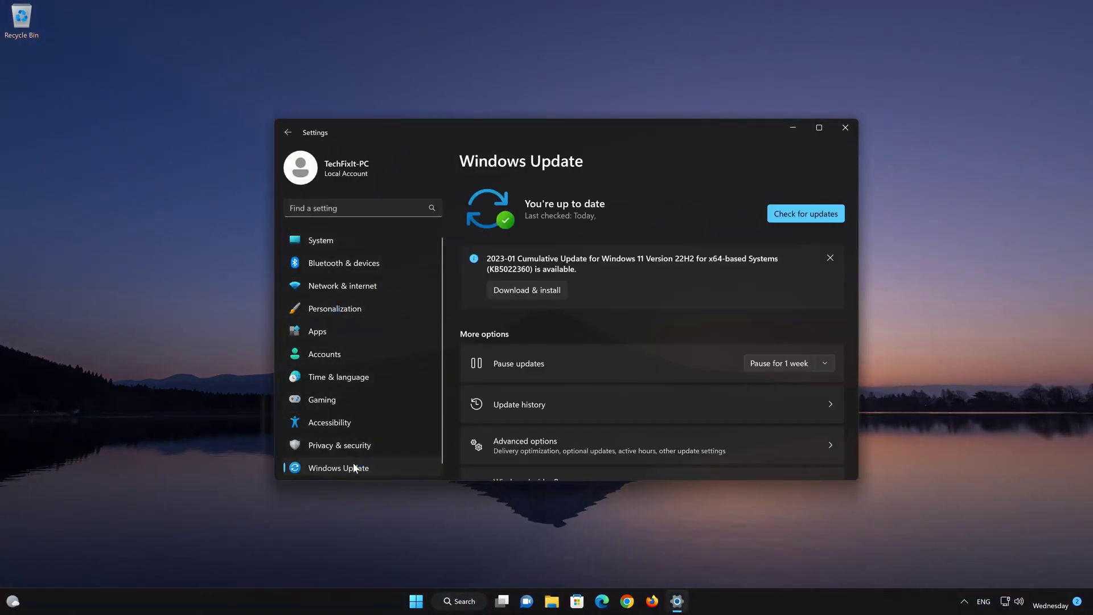
{"action": "left_click", "coordinate": [801, 209]}
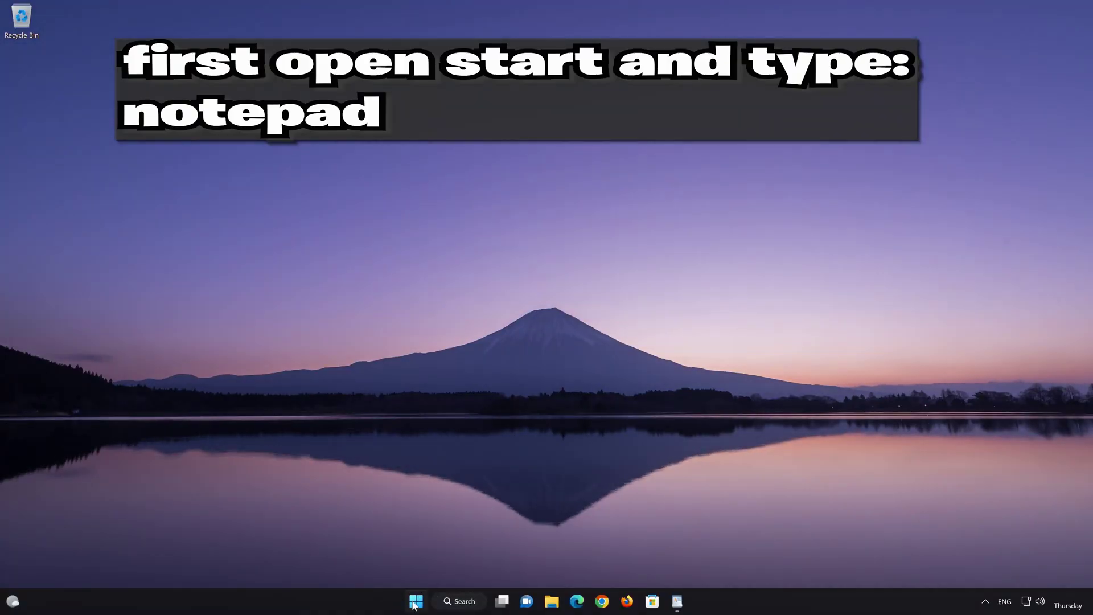
Search the Start menu for "notepad" and open the Notepad app.
{"action": "left_click", "coordinate": [416, 602]}
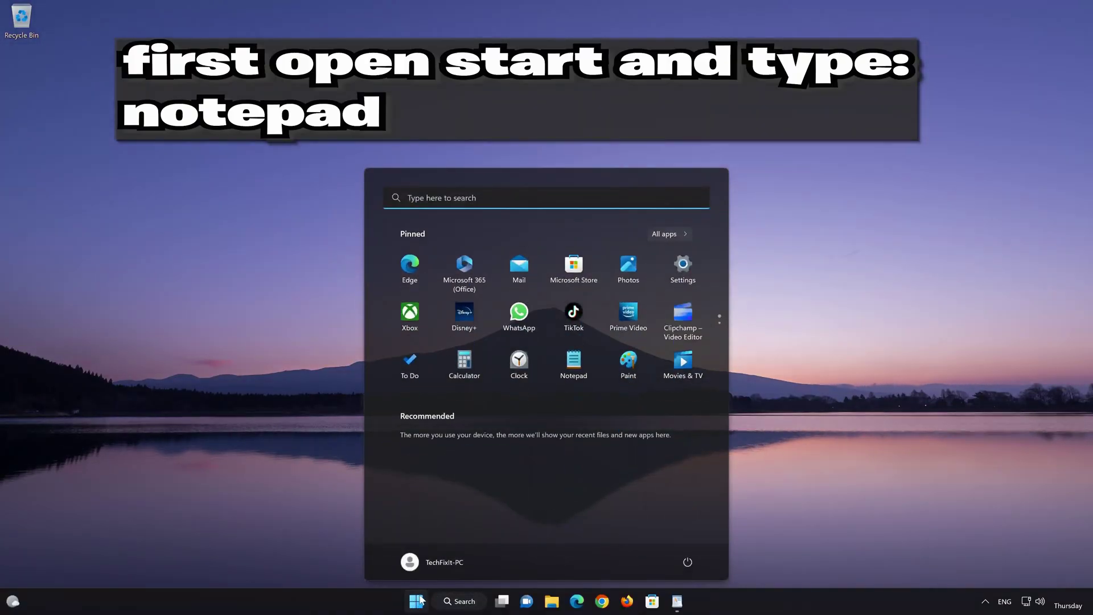
{"action": "type", "text": "notepad"}
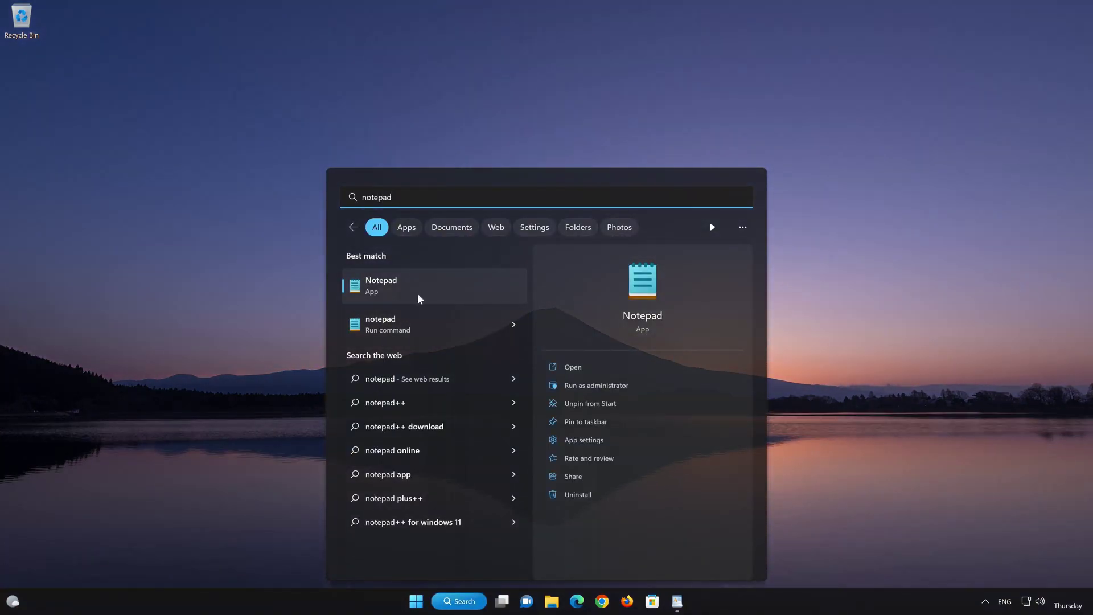
{"action": "left_click", "coordinate": [434, 282]}
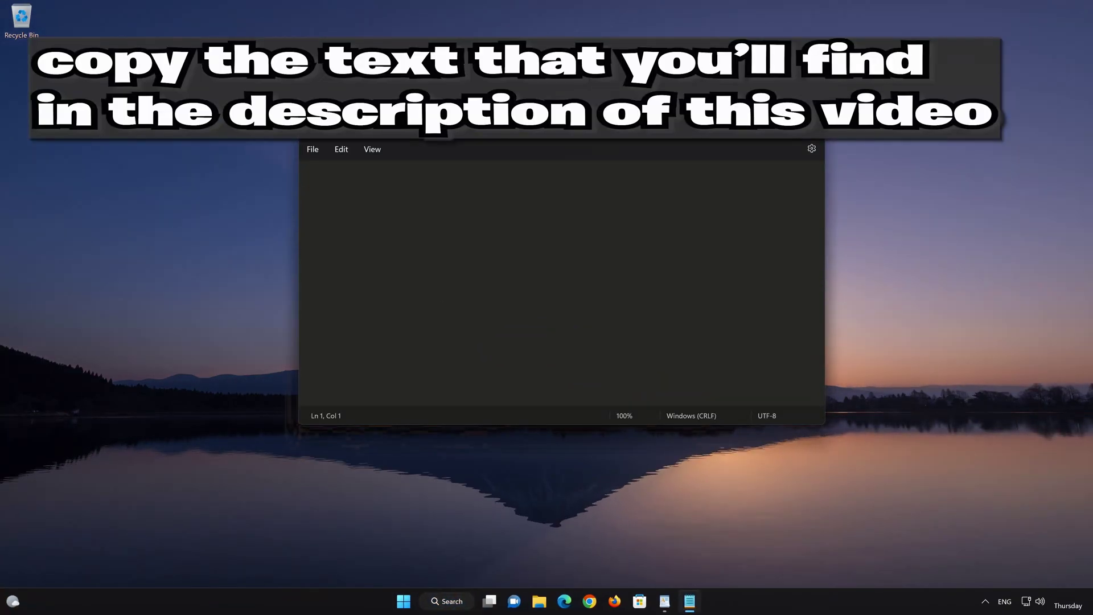
Switch to the WordPad document and copy the whole list of update reset commands, from "net stop bits" to "net start cryptsvc".
{"action": "left_click", "coordinate": [664, 603]}
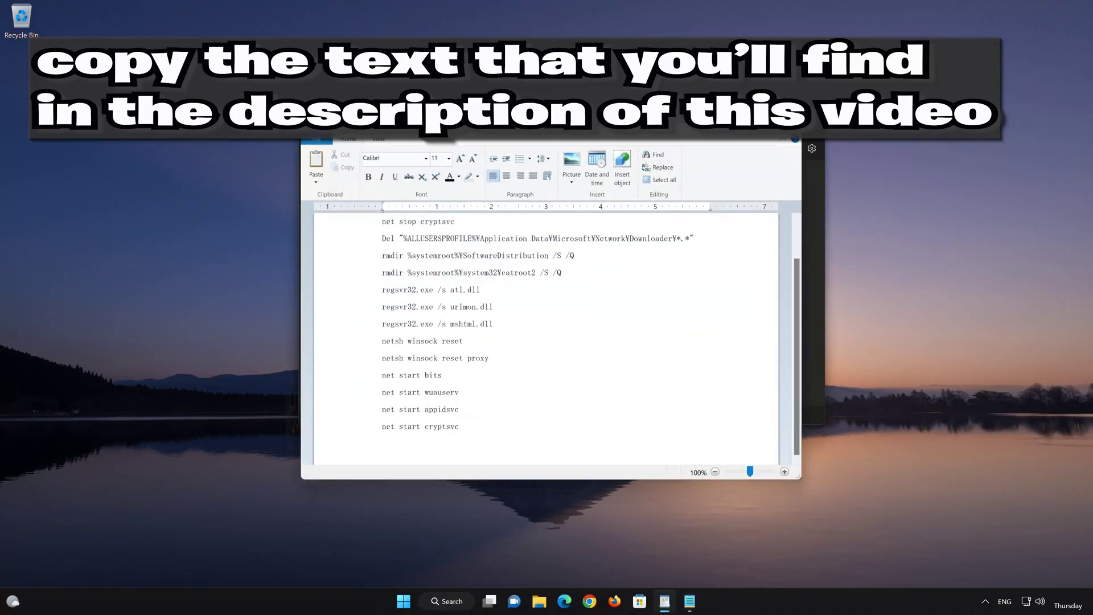
{"action": "key", "text": "shift+Up"}
{"action": "key", "text": "shift+Up"}
{"action": "key", "text": "shift+Up"}
{"action": "key", "text": "shift+Up"}
{"action": "key", "text": "shift+Up"}
{"action": "key", "text": "shift+Up"}
{"action": "key", "text": "shift+Up"}
{"action": "key", "text": "shift+Up"}
{"action": "key", "text": "shift+Up"}
{"action": "key", "text": "shift+Up"}
{"action": "key", "text": "shift+Up"}
{"action": "key", "text": "shift+Up"}
{"action": "key", "text": "shift+Up"}
{"action": "key", "text": "shift+Up"}
{"action": "key", "text": "shift+Up"}
{"action": "key", "text": "shift+Up"}
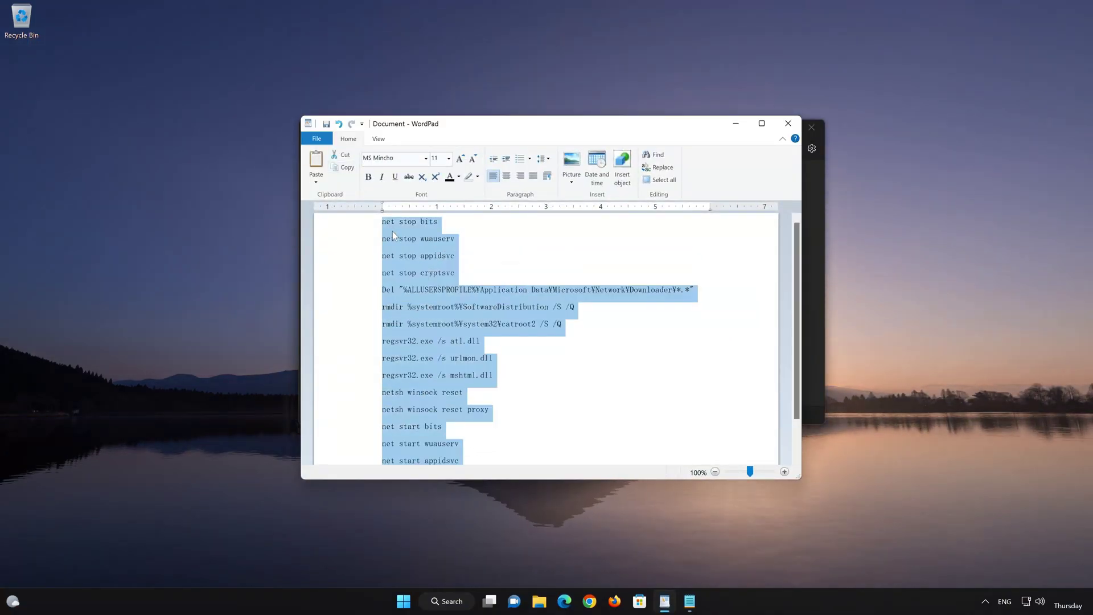
{"action": "right_click", "coordinate": [392, 231]}
{"action": "left_click", "coordinate": [406, 253]}
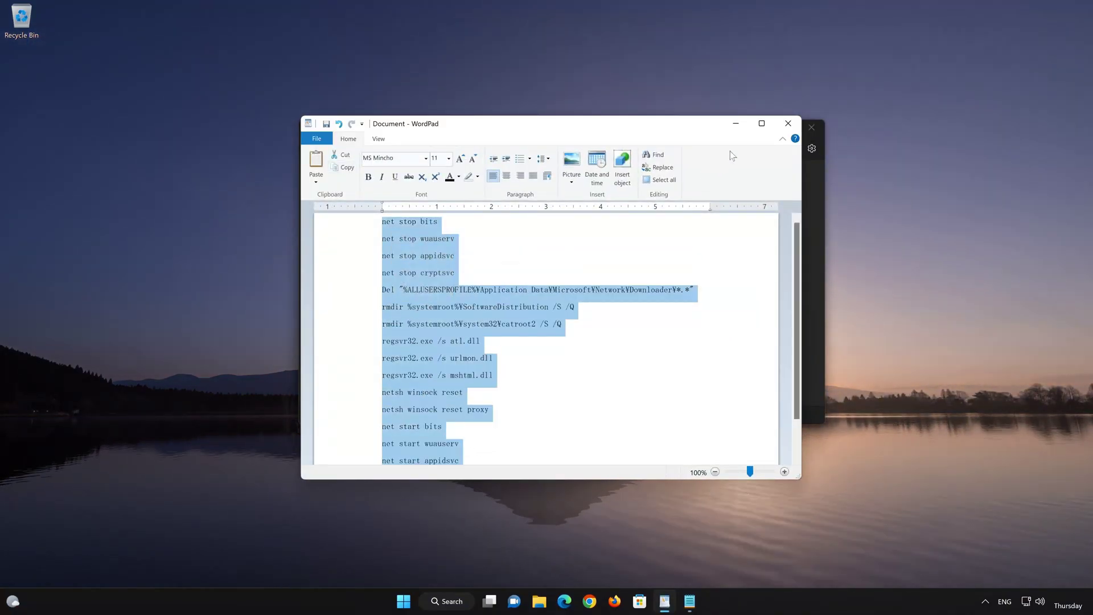
Minimize WordPad and paste the copied commands into the empty Notepad document.
{"action": "left_click", "coordinate": [738, 123]}
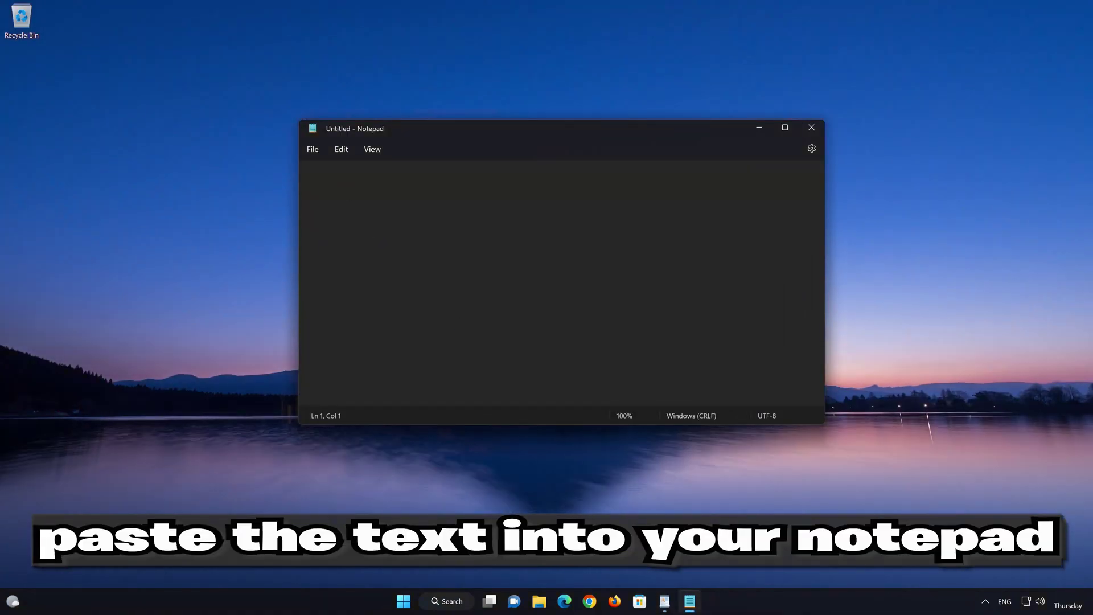
{"action": "right_click", "coordinate": [348, 192]}
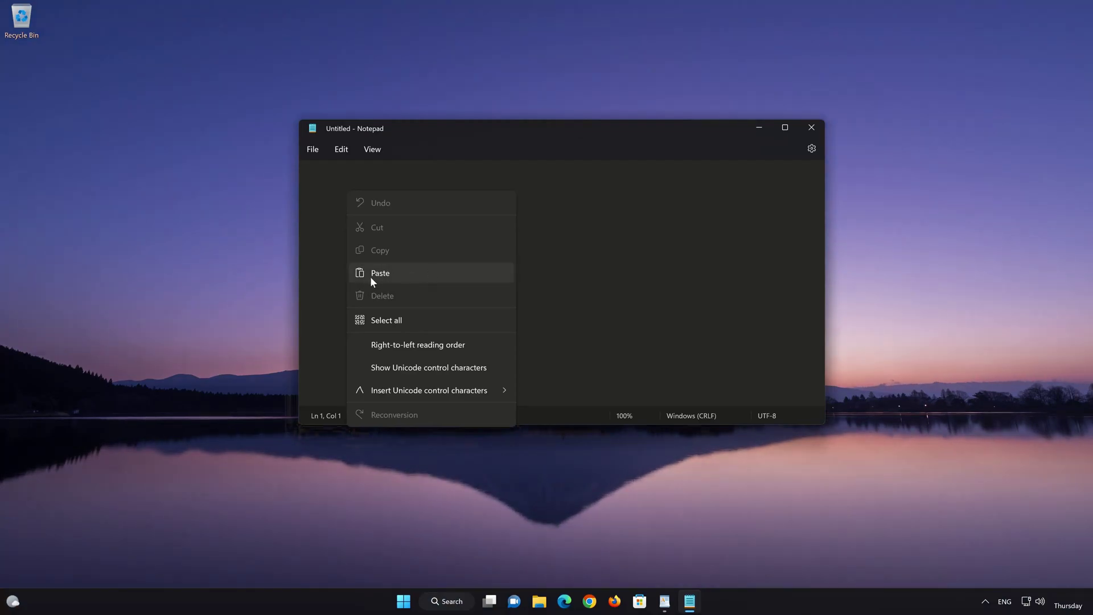
{"action": "left_click", "coordinate": [403, 272]}
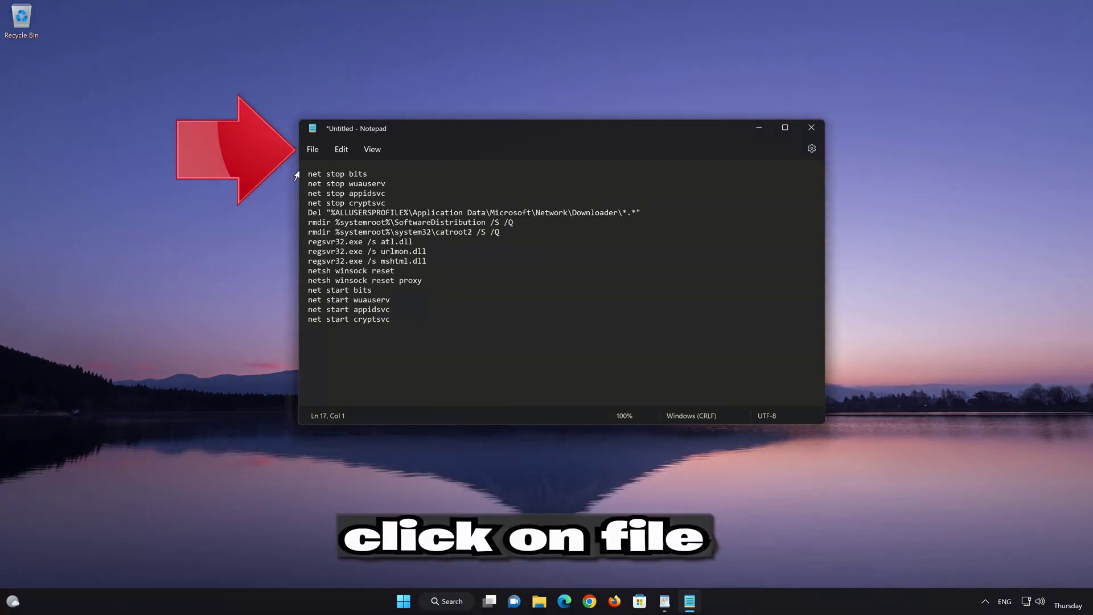
Save the Notepad document to the Desktop as FIX.BAT with the file type All files, and close Notepad.
{"action": "left_click", "coordinate": [314, 151]}
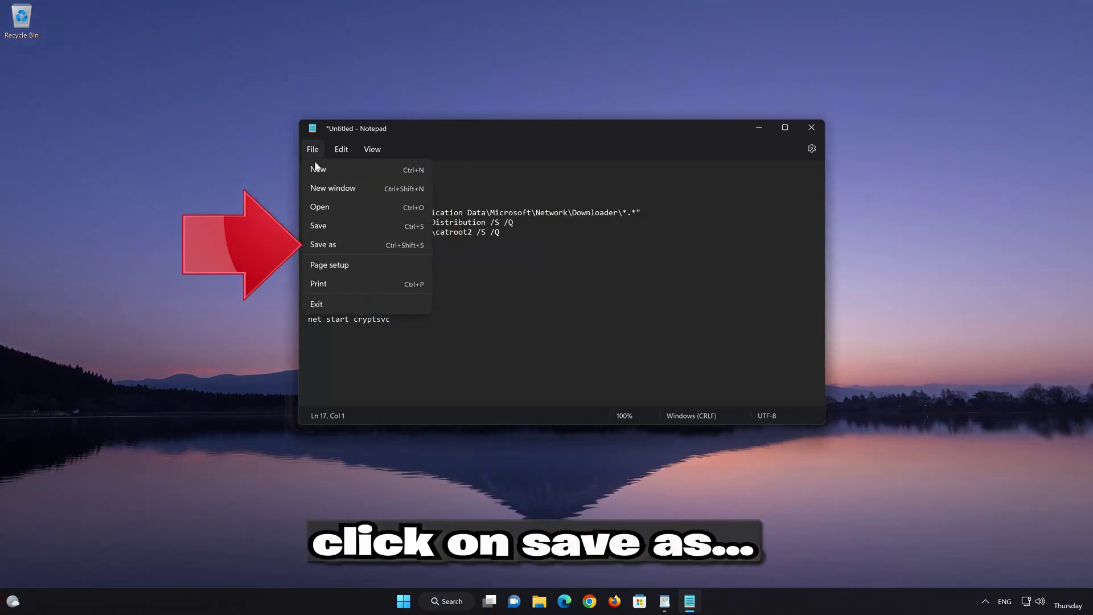
{"action": "left_click", "coordinate": [356, 246]}
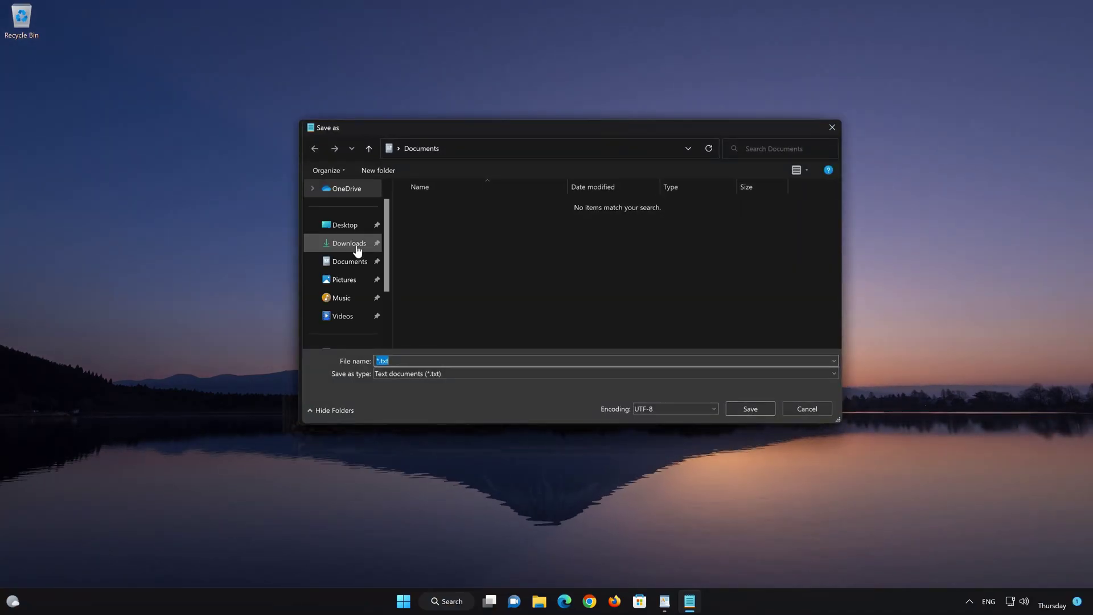
{"action": "left_click", "coordinate": [396, 374]}
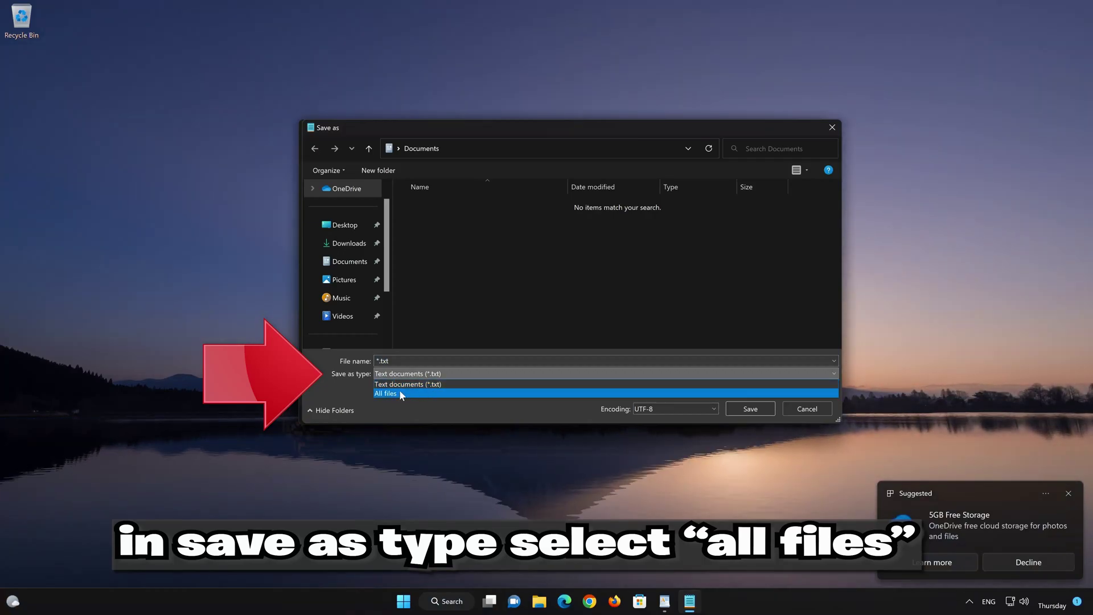
{"action": "left_click", "coordinate": [409, 392]}
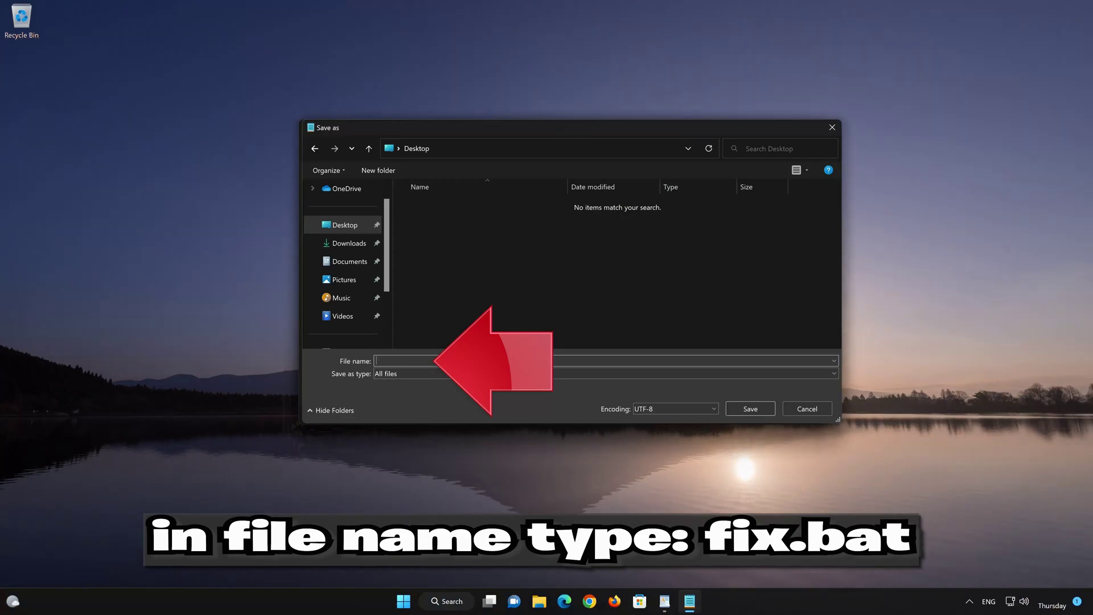
{"action": "type", "text": "FIX"}
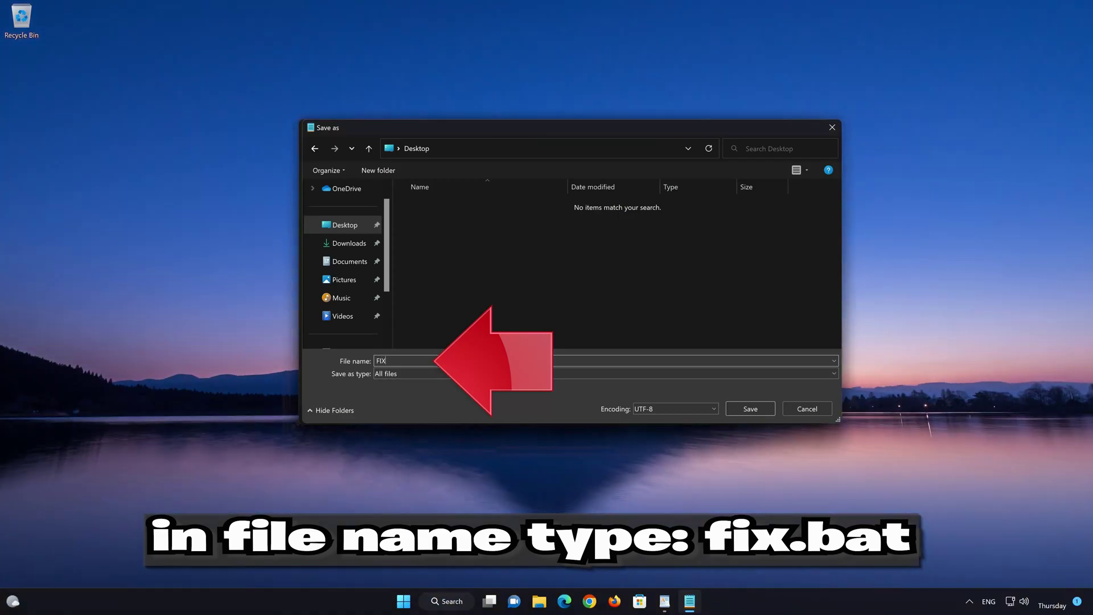
{"action": "type", "text": ".BA"}
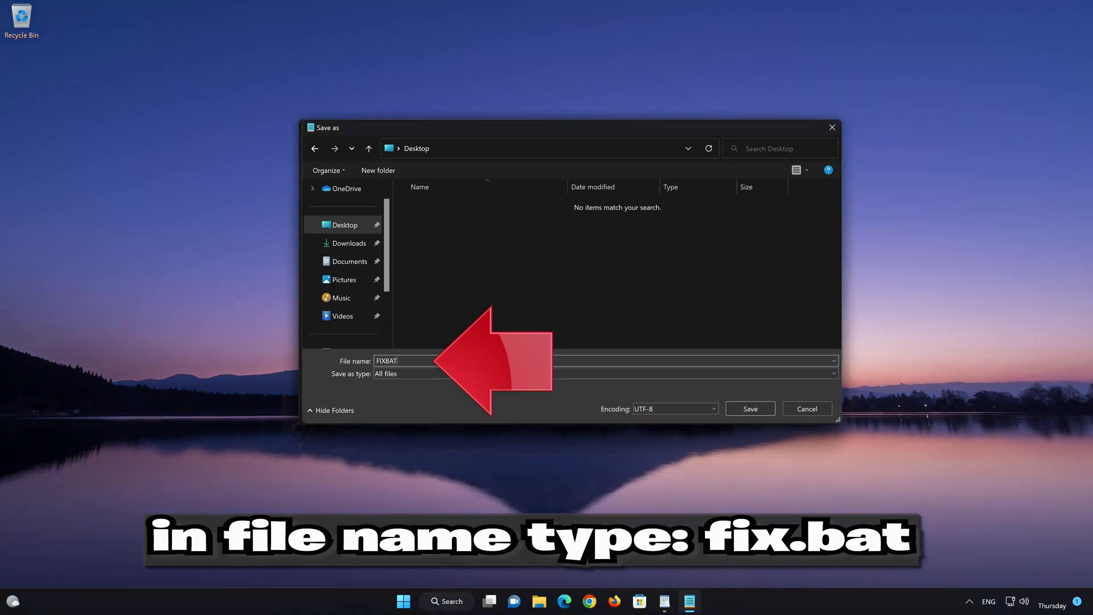
{"action": "type", "text": "T"}
{"action": "key", "text": "Left"}
{"action": "key", "text": "Left"}
{"action": "key", "text": "Left"}
{"action": "type", "text": "."}
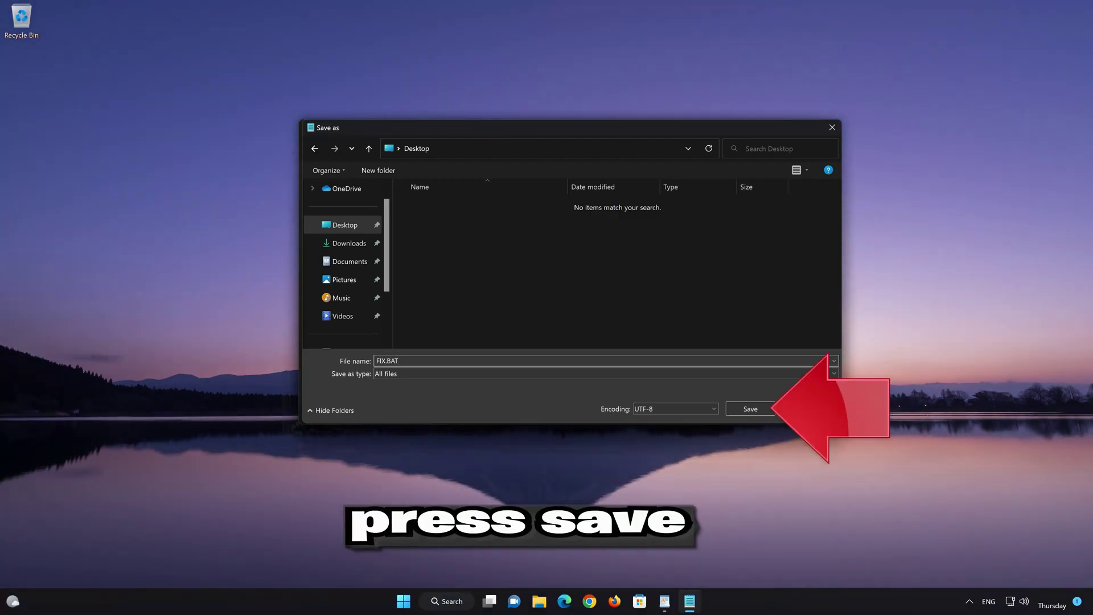
{"action": "left_click", "coordinate": [753, 410]}
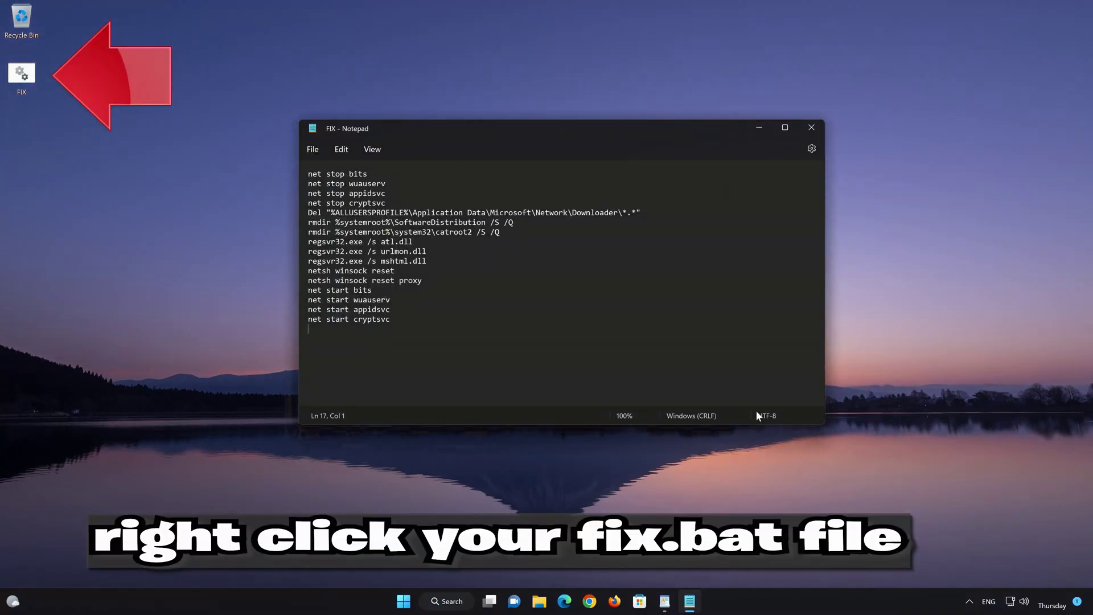
{"action": "left_click", "coordinate": [806, 131]}
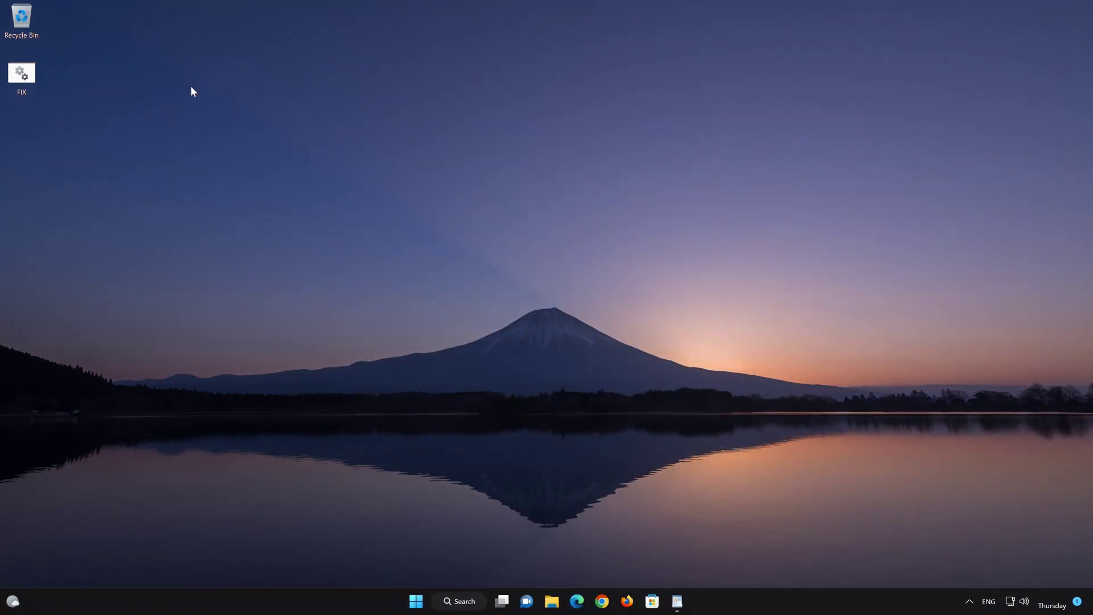
Run the FIX batch file from the desktop as administrator and allow it to make changes to the device.
{"action": "right_click", "coordinate": [24, 83]}
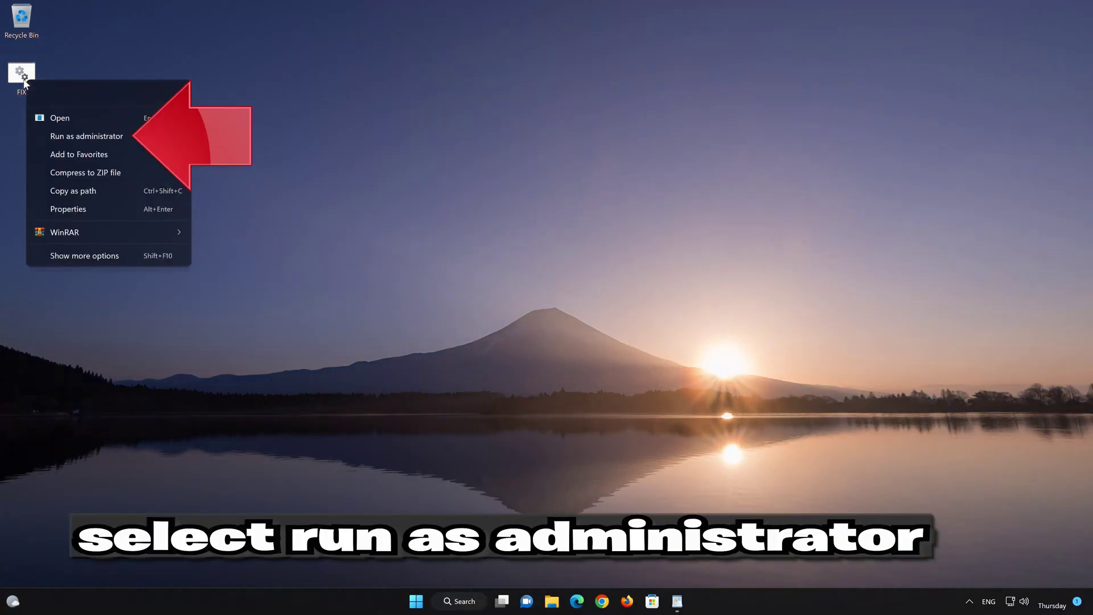
{"action": "left_click", "coordinate": [127, 137]}
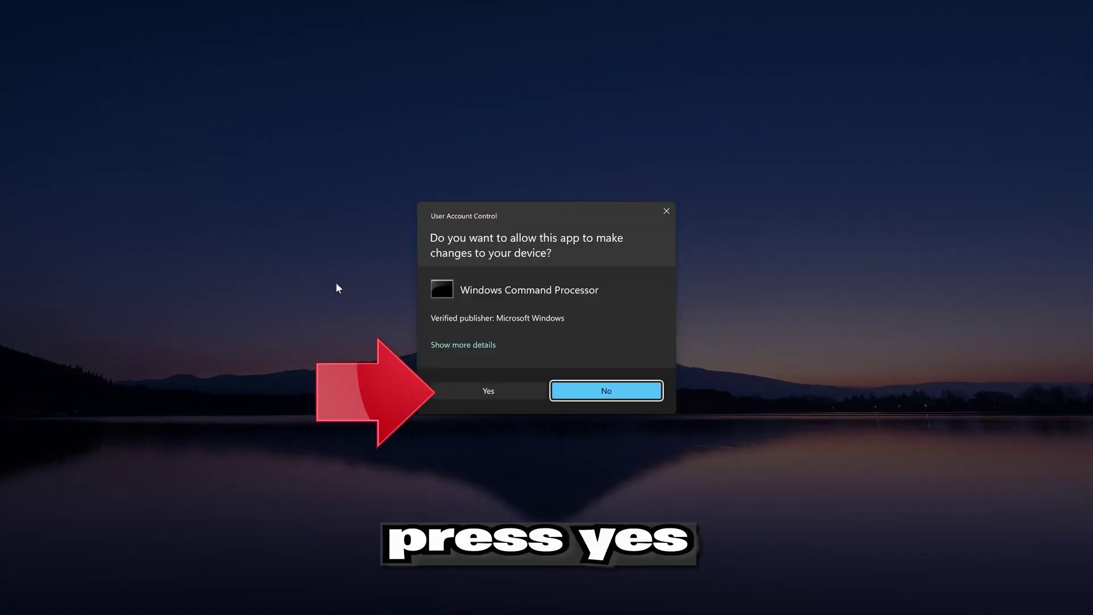
{"action": "left_click", "coordinate": [493, 393]}
{"action": "type", "text": "net stop bits"}
{"action": "key", "text": "Return"}
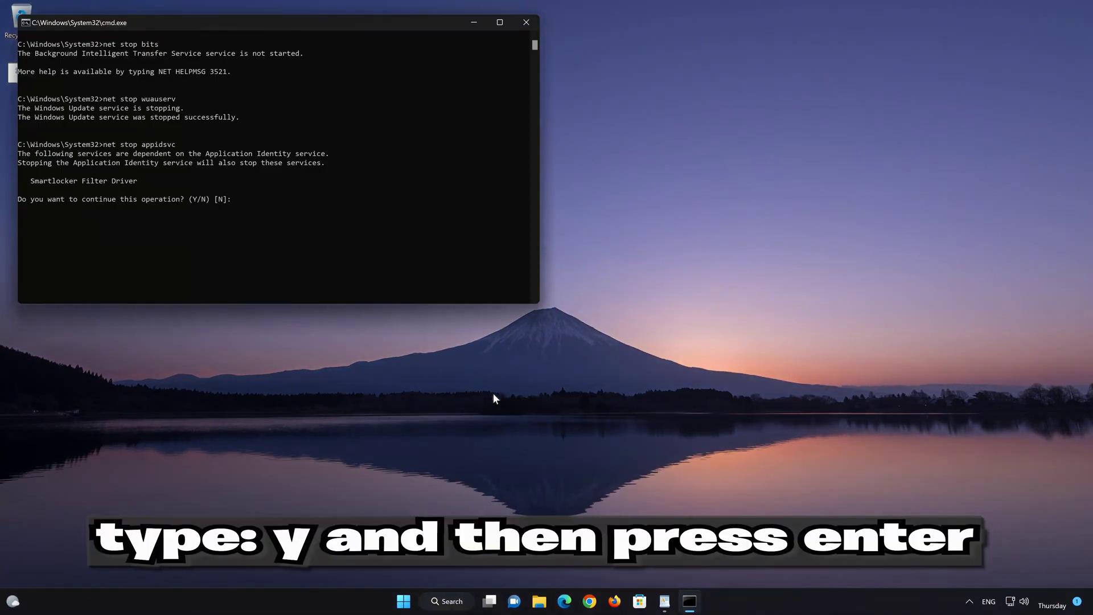
Answer Y to stopping the Application Identity service and to deleting the Downloader files, letting the batch script run to its end.
{"action": "type", "text": "Y"}
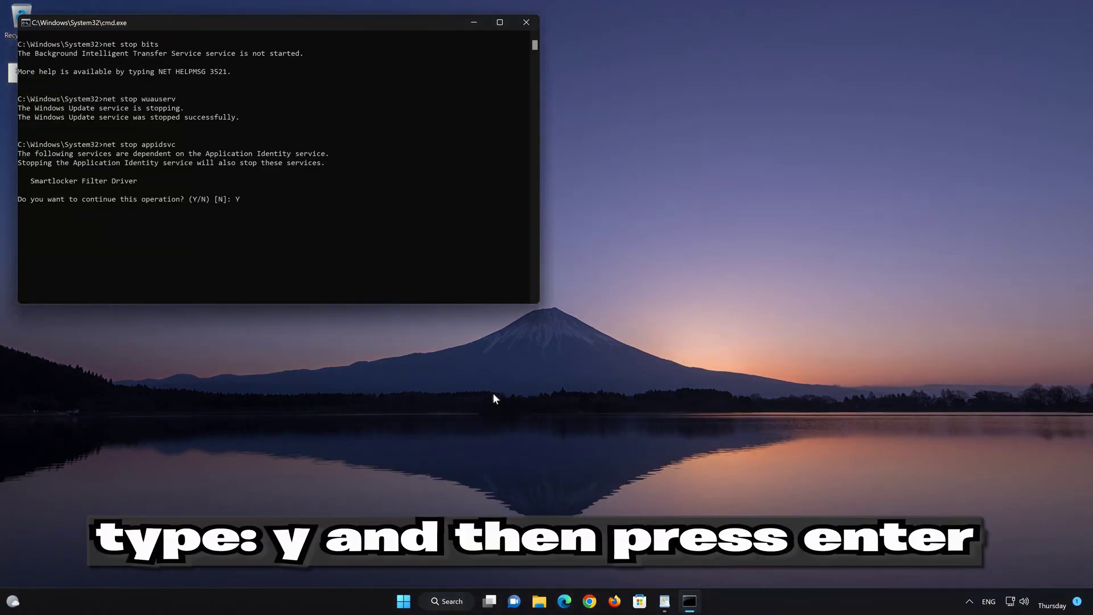
{"action": "key", "text": "Return"}
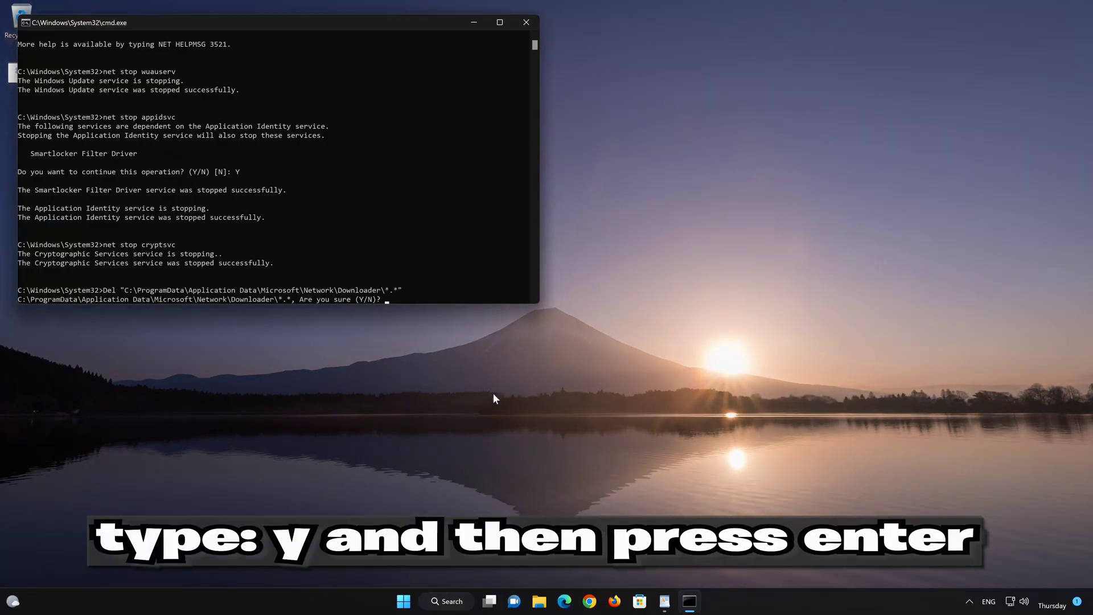
{"action": "type", "text": "Y"}
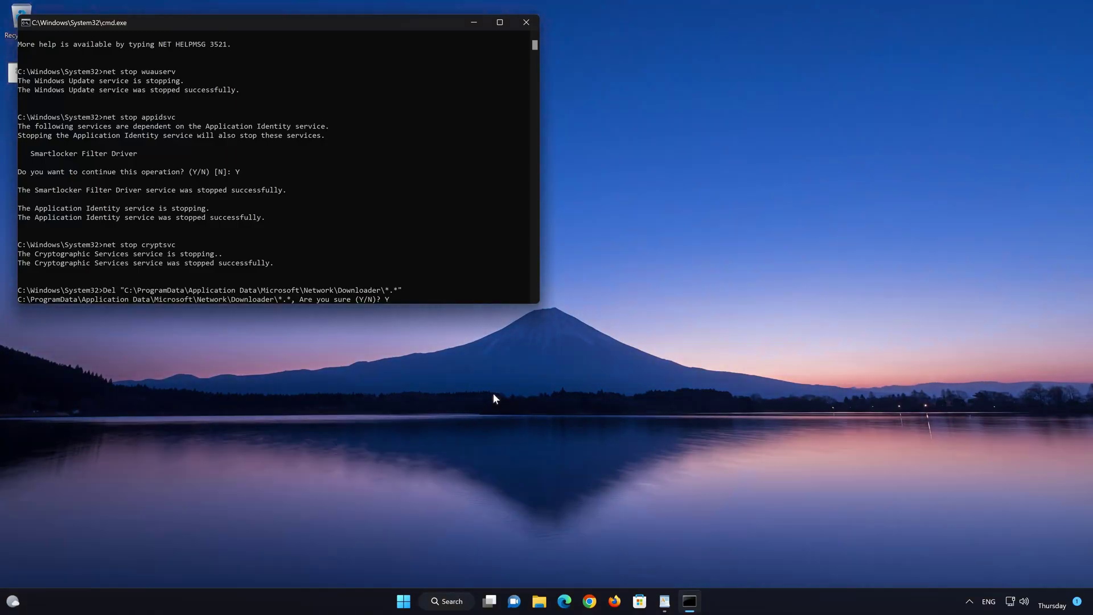
{"action": "key", "text": "Return"}
{"action": "type", "text": "rmdir C:\\Windows\\SoftwareDistribution /S /Q"}
{"action": "key", "text": "Return"}
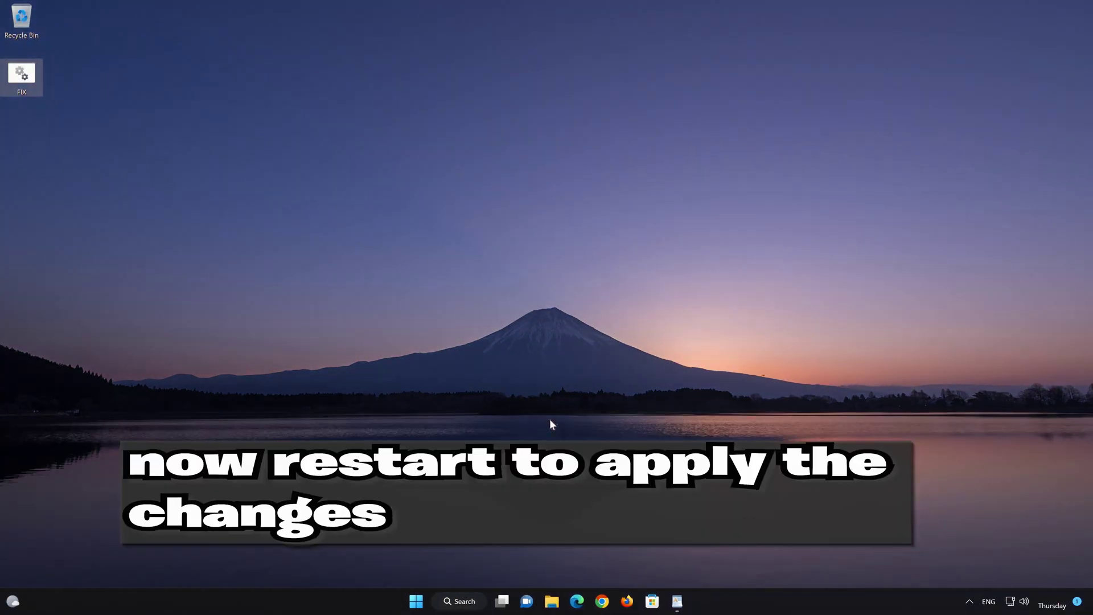
Bring up the WordPad document and close it without saving.
{"action": "left_click", "coordinate": [677, 600]}
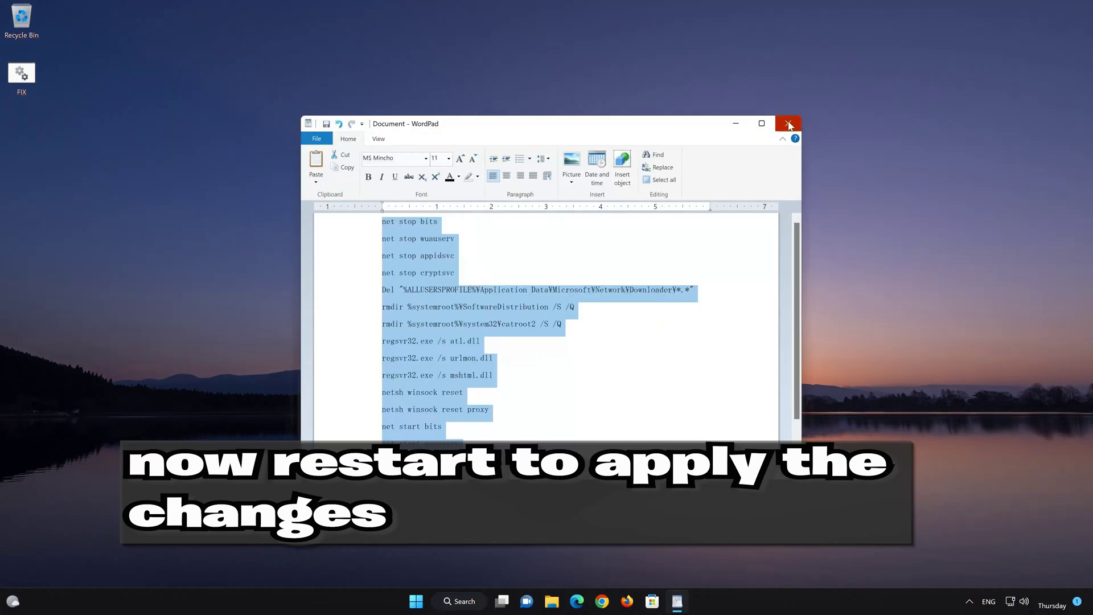
{"action": "left_click", "coordinate": [789, 124]}
{"action": "left_click", "coordinate": [571, 308]}
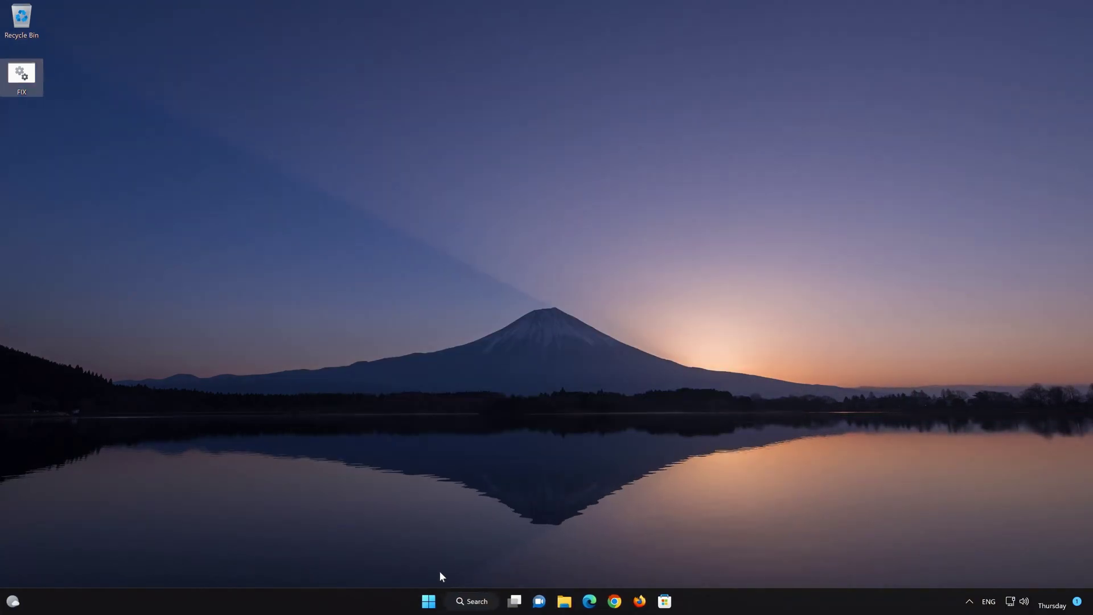
Restart the PC to apply the changes made by the batch file.
{"action": "left_click", "coordinate": [429, 599]}
{"action": "left_click", "coordinate": [687, 561]}
{"action": "left_click", "coordinate": [690, 539]}
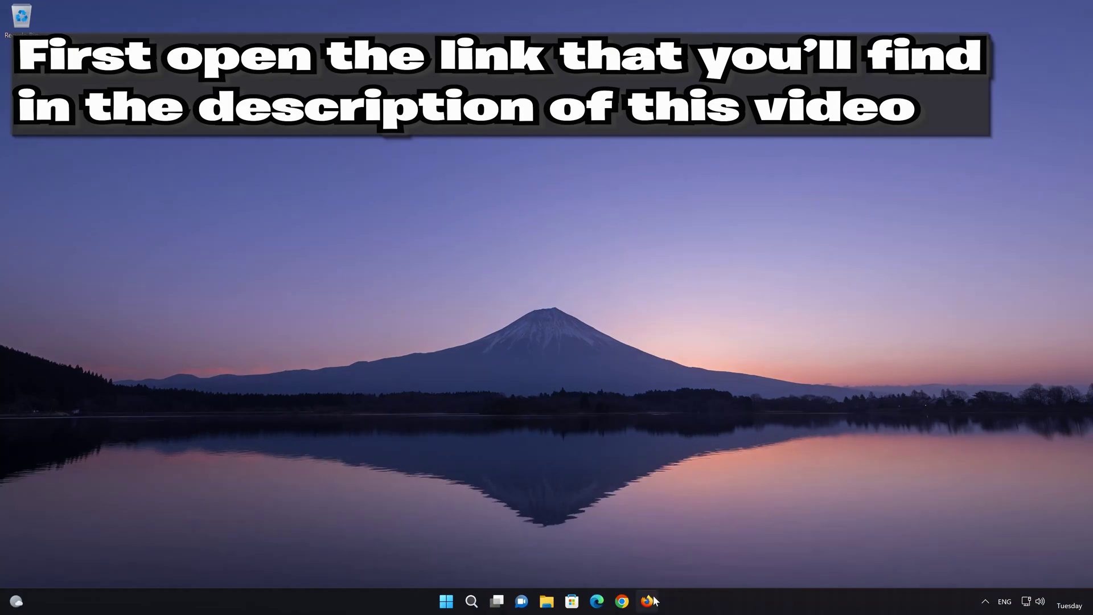
Open Firefox and load the copied link to Microsoft's Download Windows 11 page.
{"action": "left_click", "coordinate": [647, 600]}
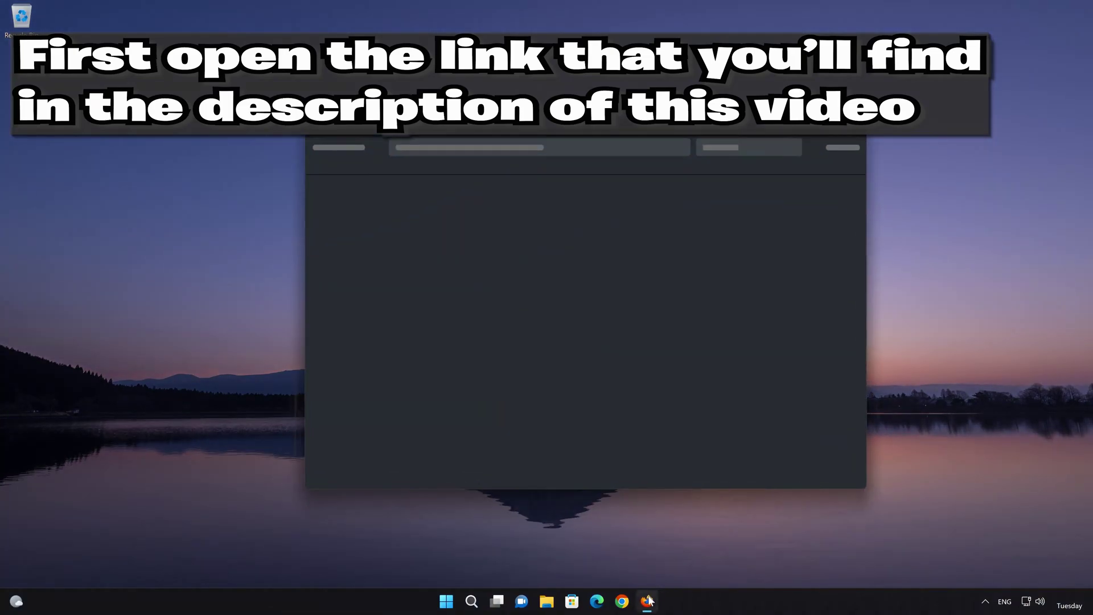
{"action": "right_click", "coordinate": [509, 146]}
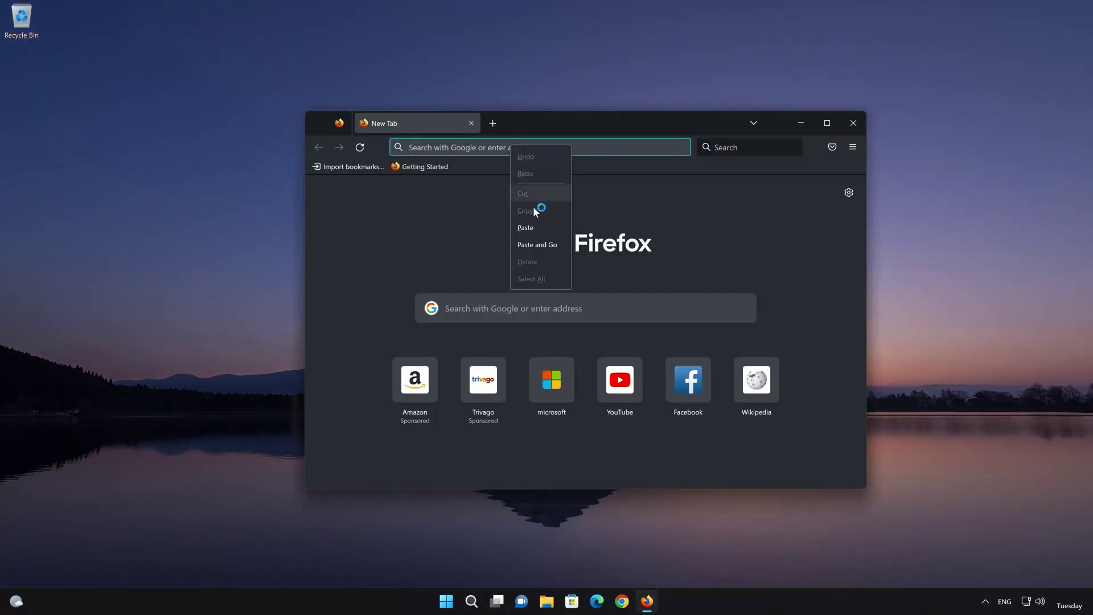
{"action": "left_click", "coordinate": [541, 244]}
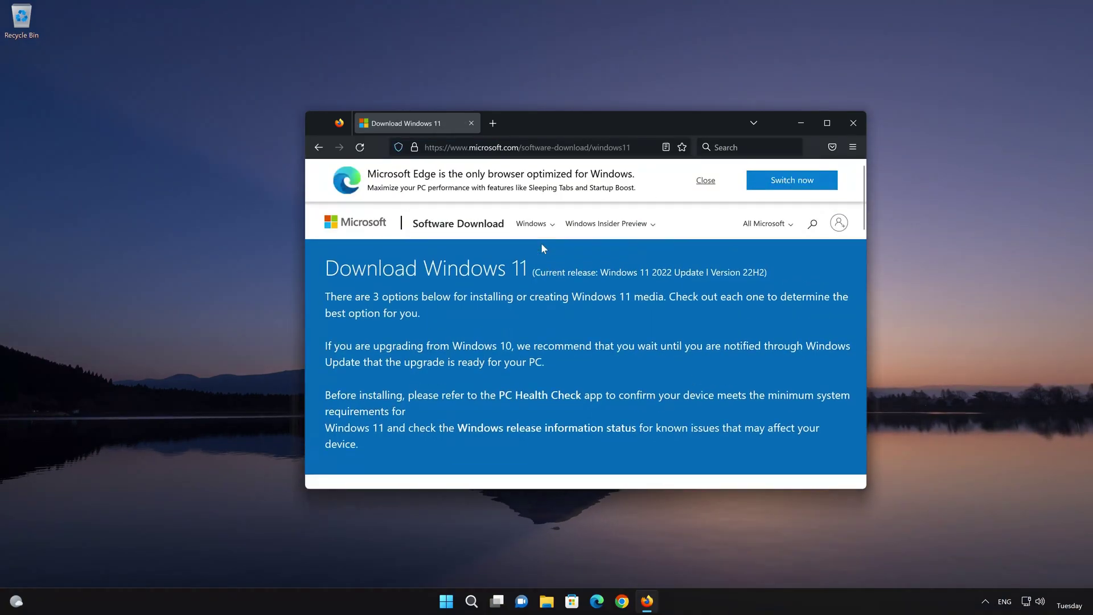
Download the media creation tool from the Create Windows 11 Installation Media section and close the browser.
{"action": "scroll", "coordinate": [542, 248], "scroll_direction": "down", "scroll_amount": 5}
{"action": "scroll", "coordinate": [543, 255], "scroll_direction": "down", "scroll_amount": 2}
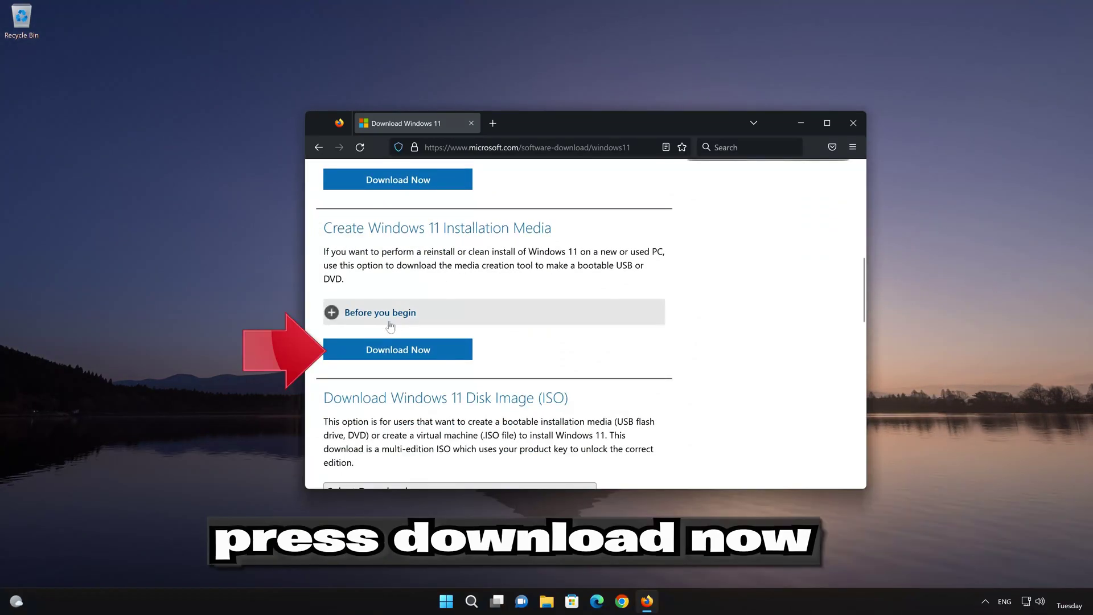
{"action": "left_click", "coordinate": [416, 355]}
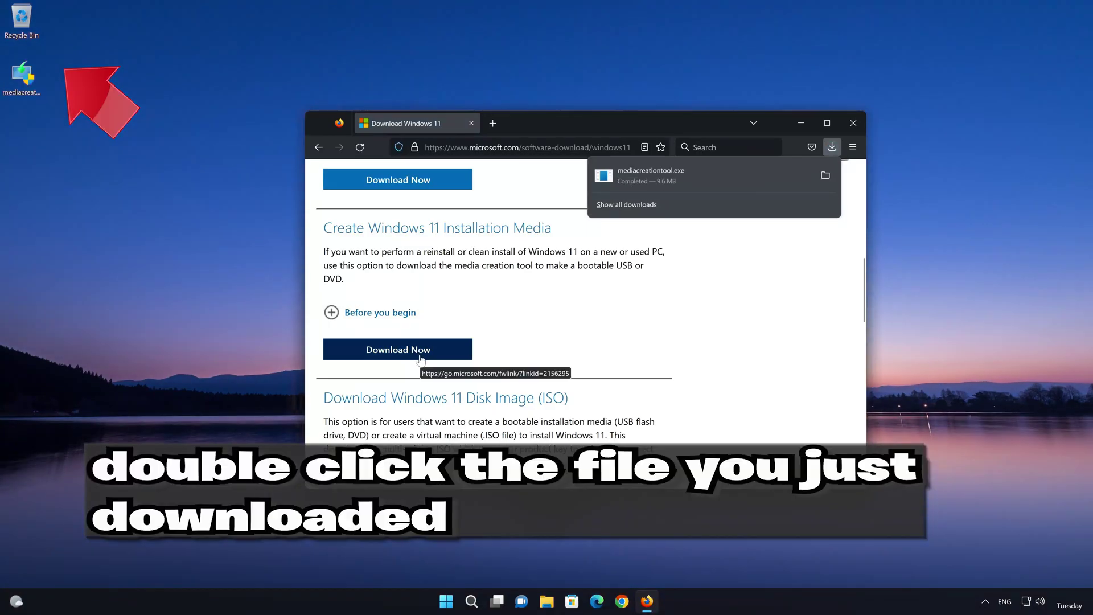
{"action": "left_click", "coordinate": [852, 123]}
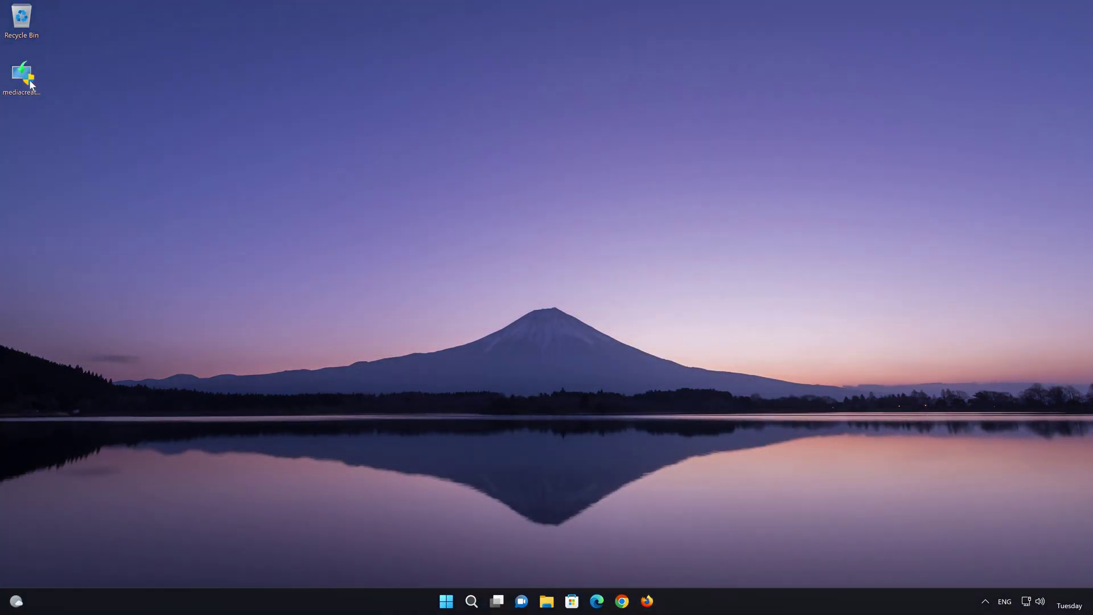
Run the downloaded media creation tool with administrator permission, accepting the license terms and the recommended language and edition.
{"action": "double_click", "coordinate": [22, 80]}
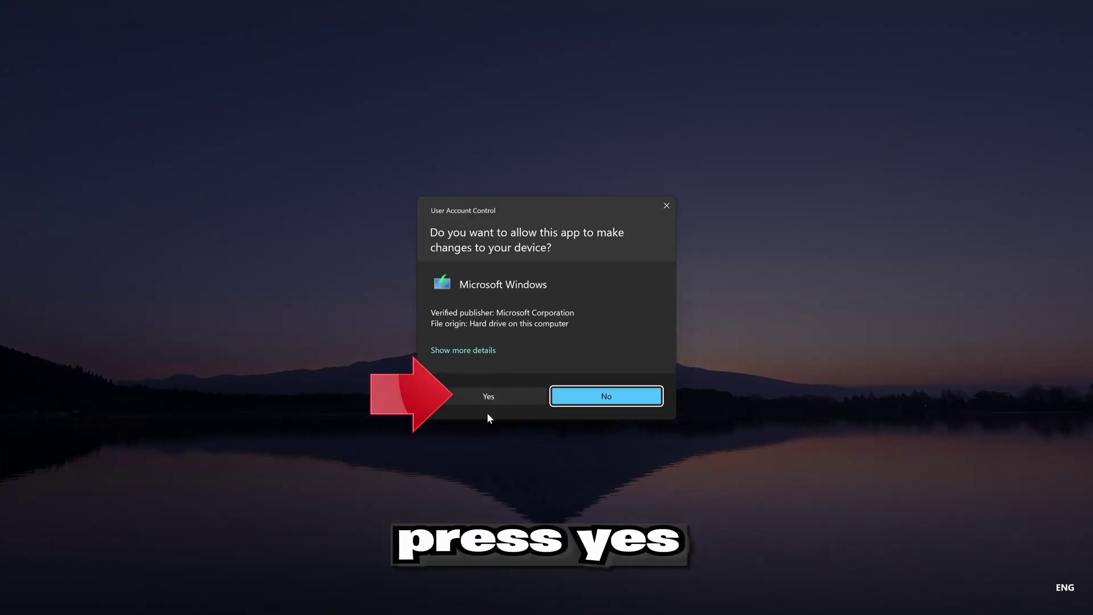
{"action": "left_click", "coordinate": [484, 398]}
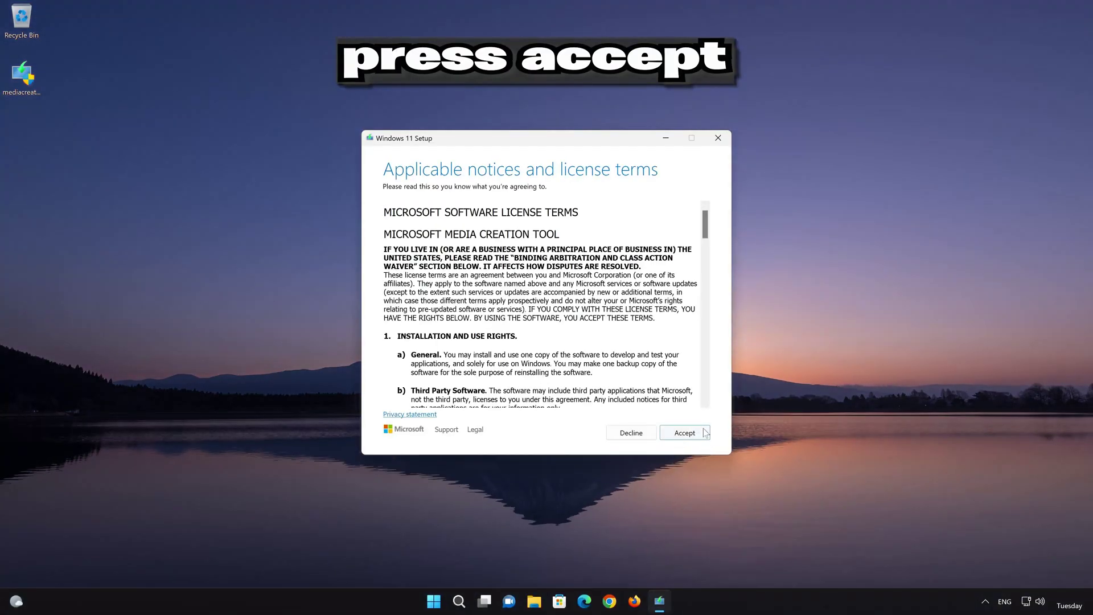
{"action": "left_click", "coordinate": [684, 433]}
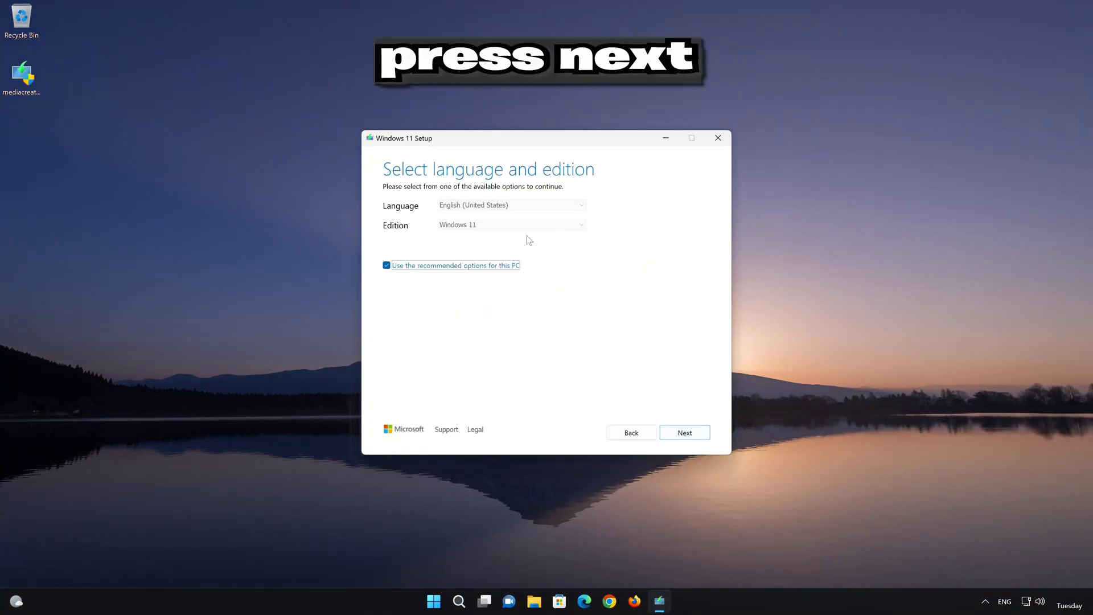
{"action": "left_click", "coordinate": [699, 439]}
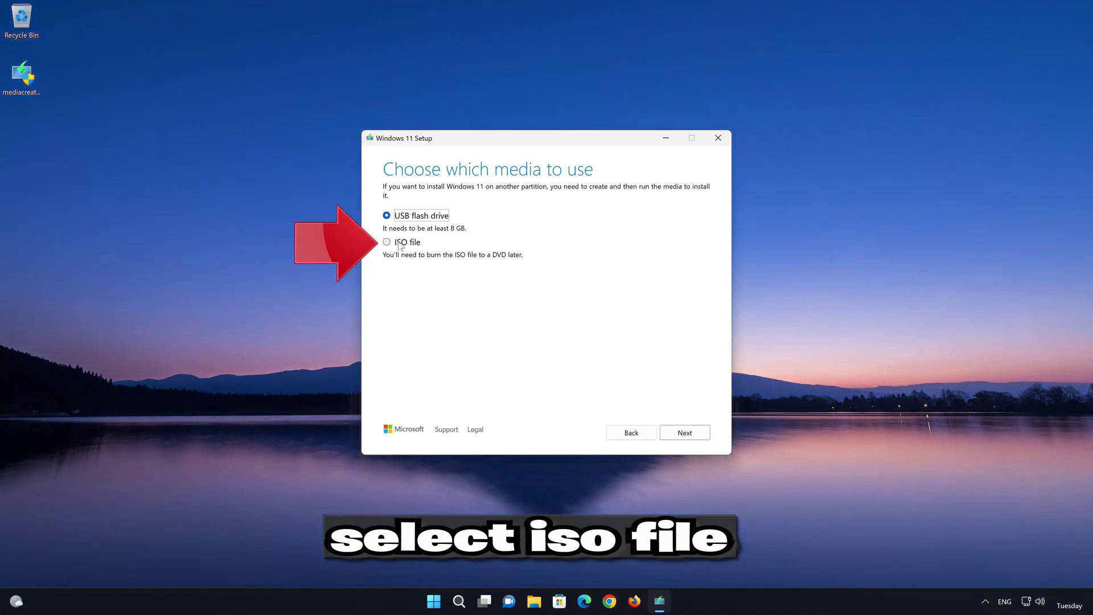
Create the installation media as an ISO file named Windows 11 on the Desktop and finish the media creation tool.
{"action": "left_click", "coordinate": [399, 244]}
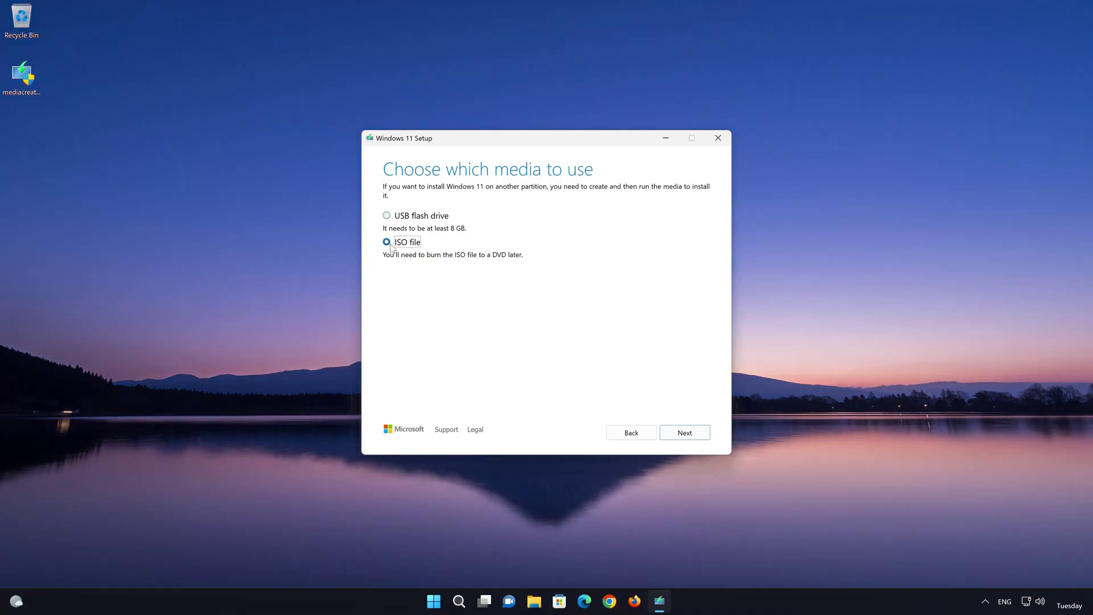
{"action": "left_click", "coordinate": [688, 434]}
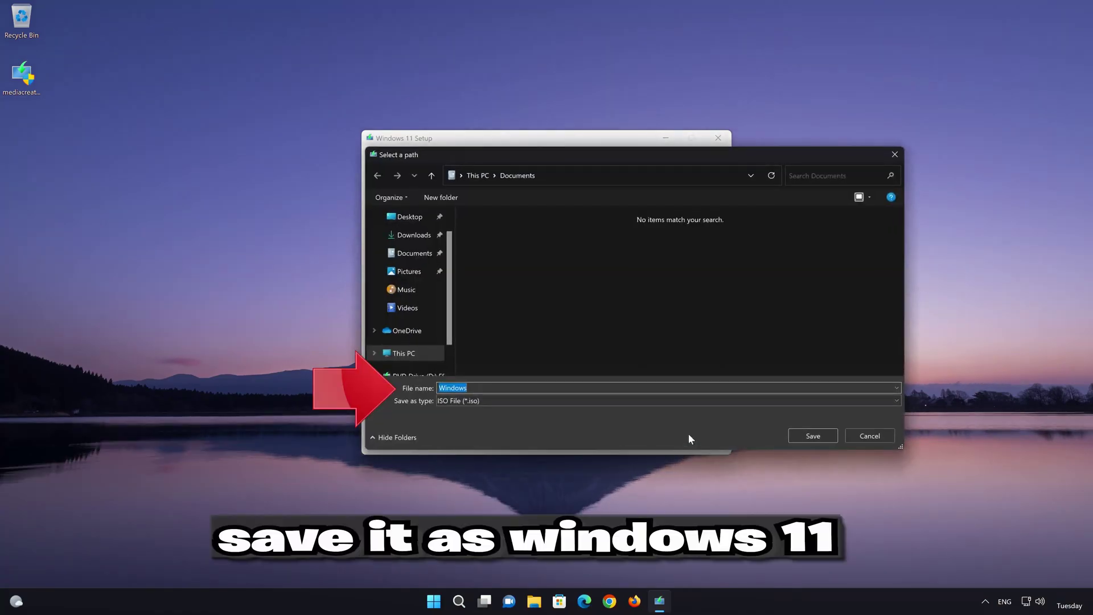
{"action": "left_click", "coordinate": [551, 388]}
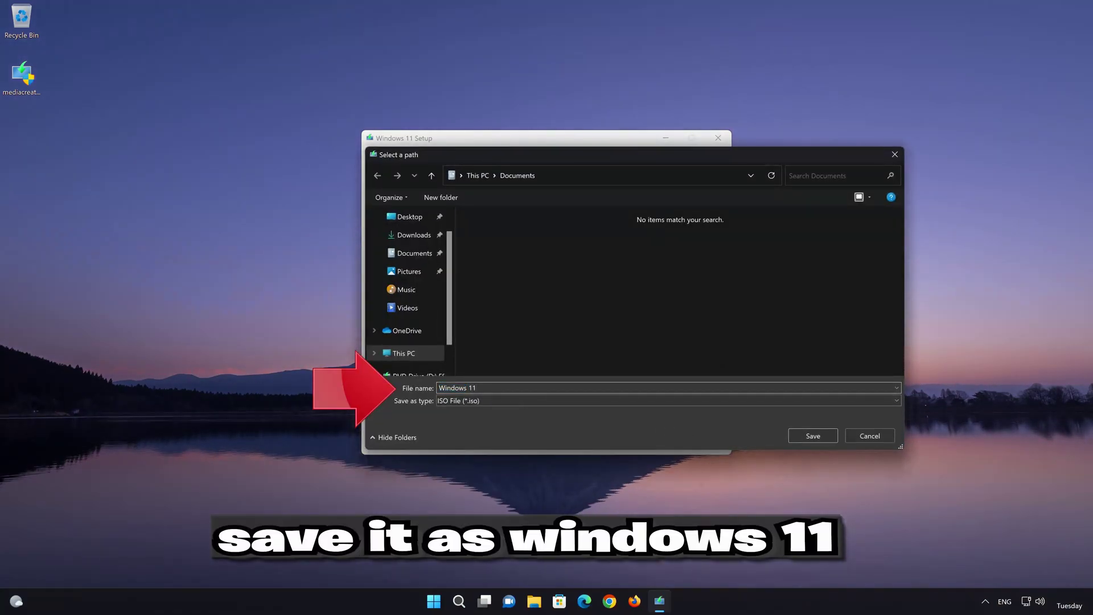
{"action": "left_click", "coordinate": [411, 217]}
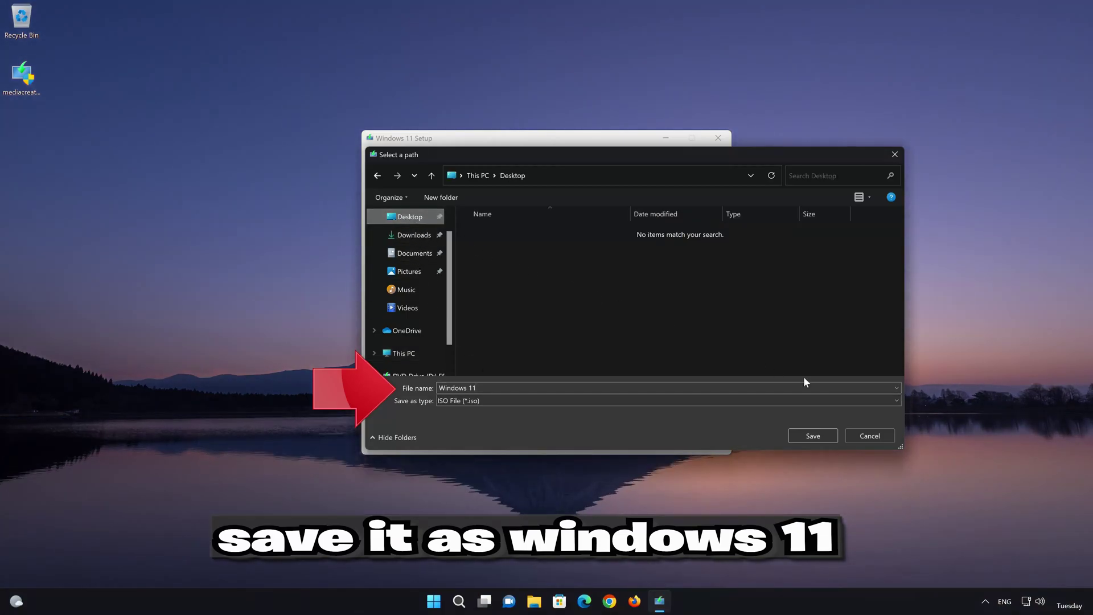
{"action": "left_click", "coordinate": [822, 435]}
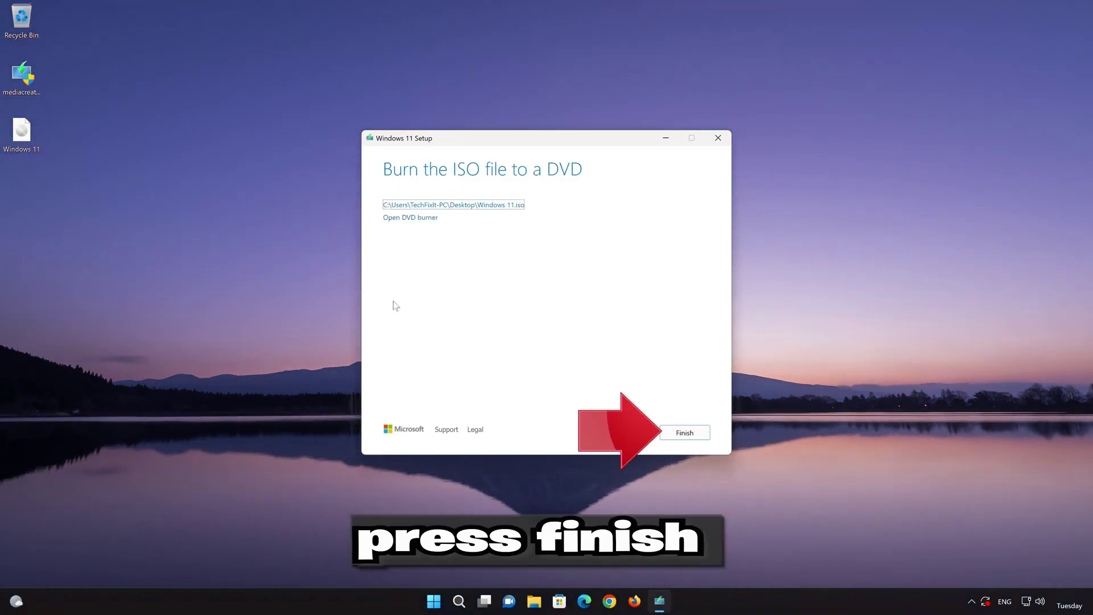
{"action": "left_click", "coordinate": [685, 434]}
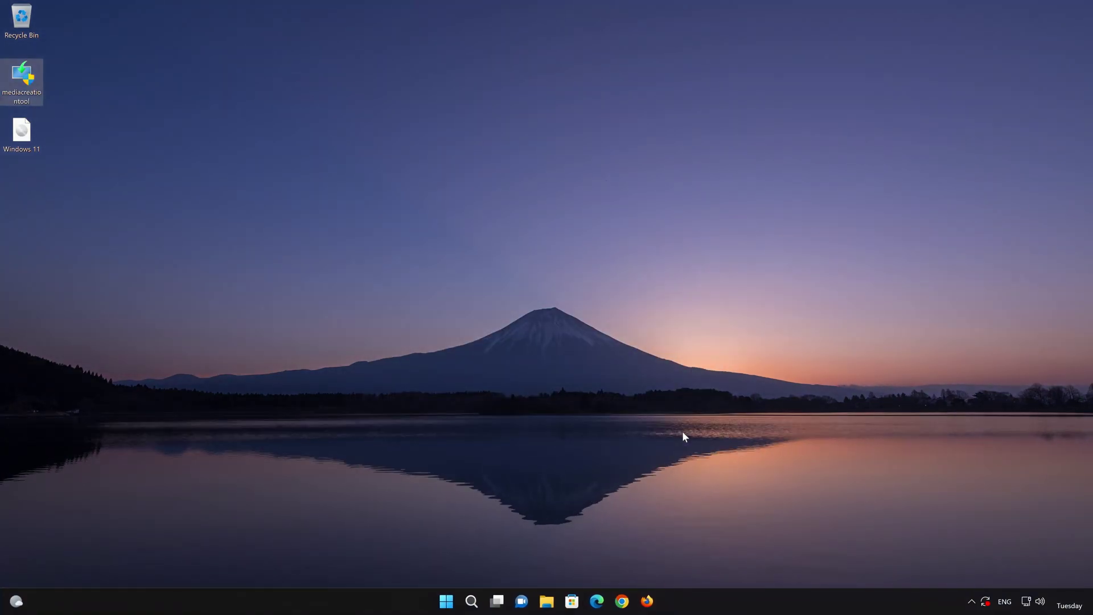
Mount the Windows 11 ISO from the desktop, run its setup application with administrator permission, and close the drive's folder window.
{"action": "double_click", "coordinate": [20, 139]}
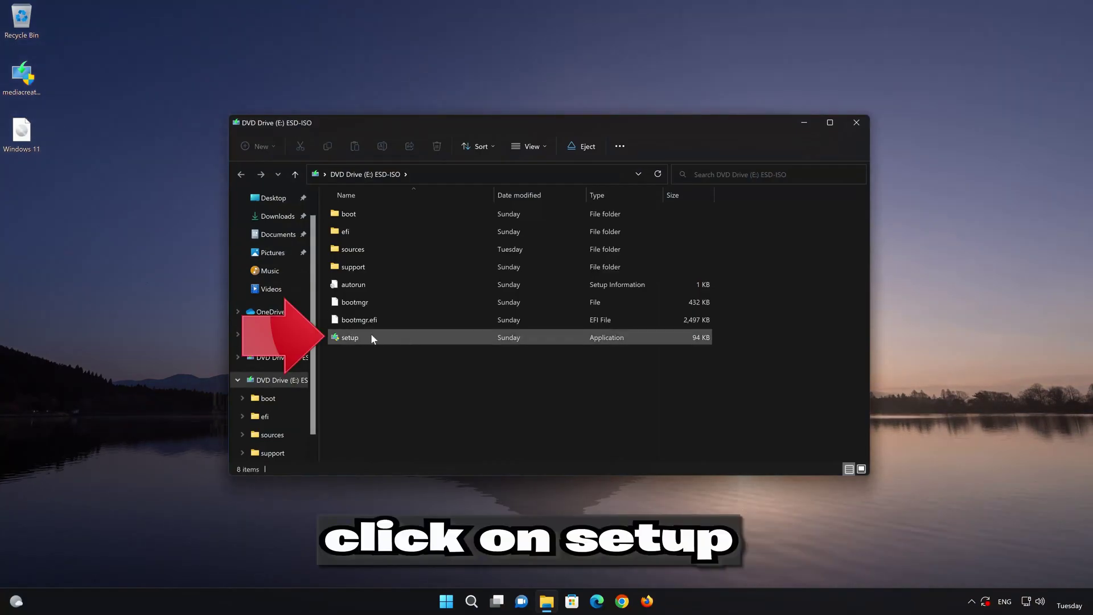
{"action": "left_click", "coordinate": [410, 337]}
{"action": "double_click", "coordinate": [410, 337]}
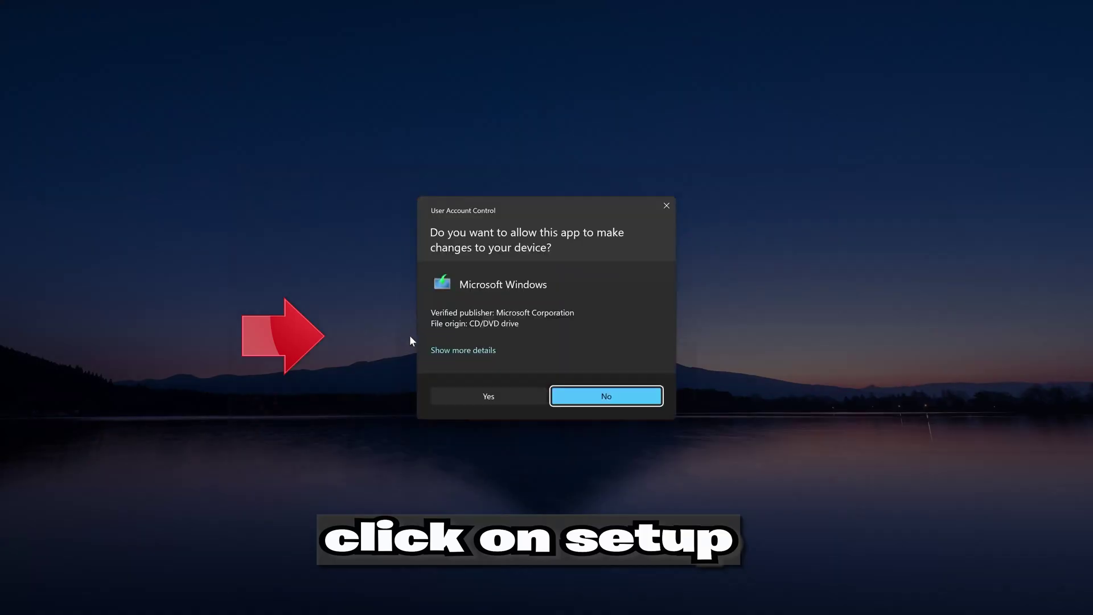
{"action": "left_click", "coordinate": [488, 395]}
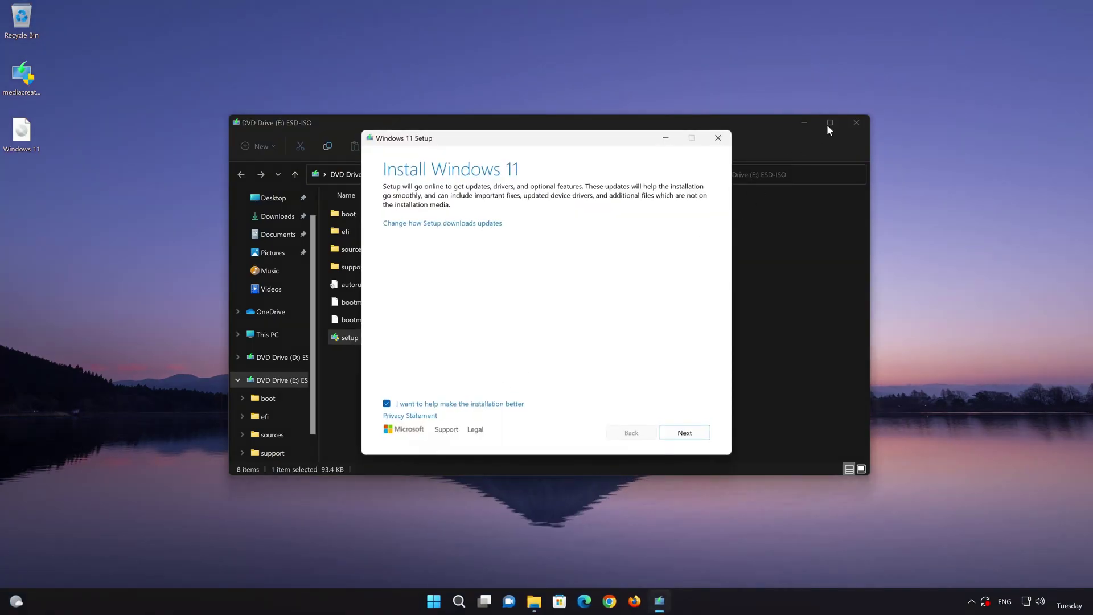
{"action": "left_click", "coordinate": [854, 122]}
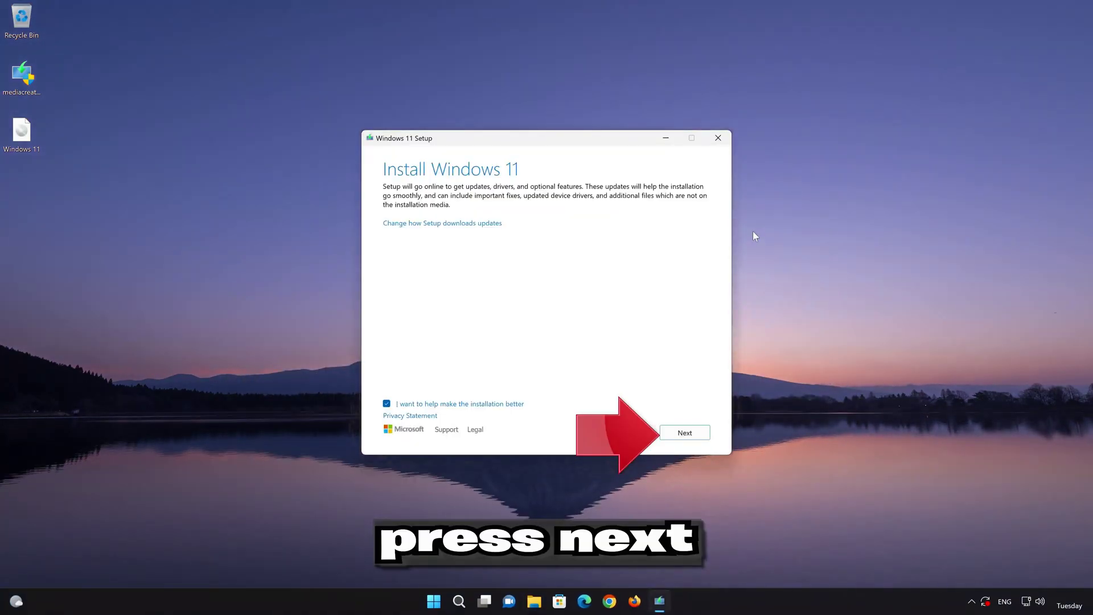
Accept the Windows 11 Setup license terms and start installing Windows 11 Pro, keeping personal files and apps.
{"action": "left_click", "coordinate": [692, 435]}
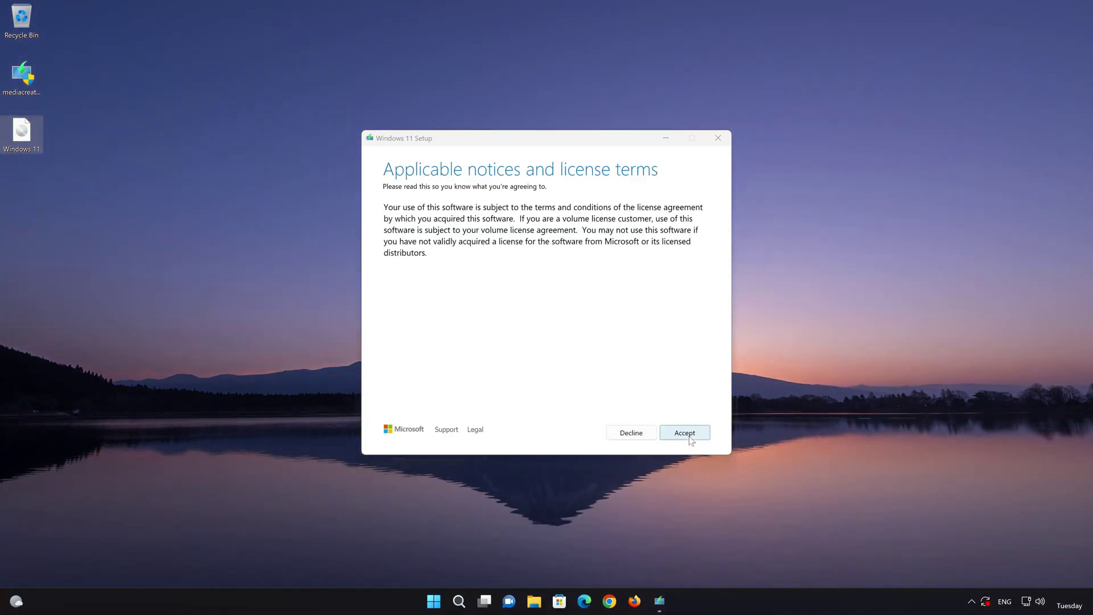
{"action": "left_click", "coordinate": [688, 434]}
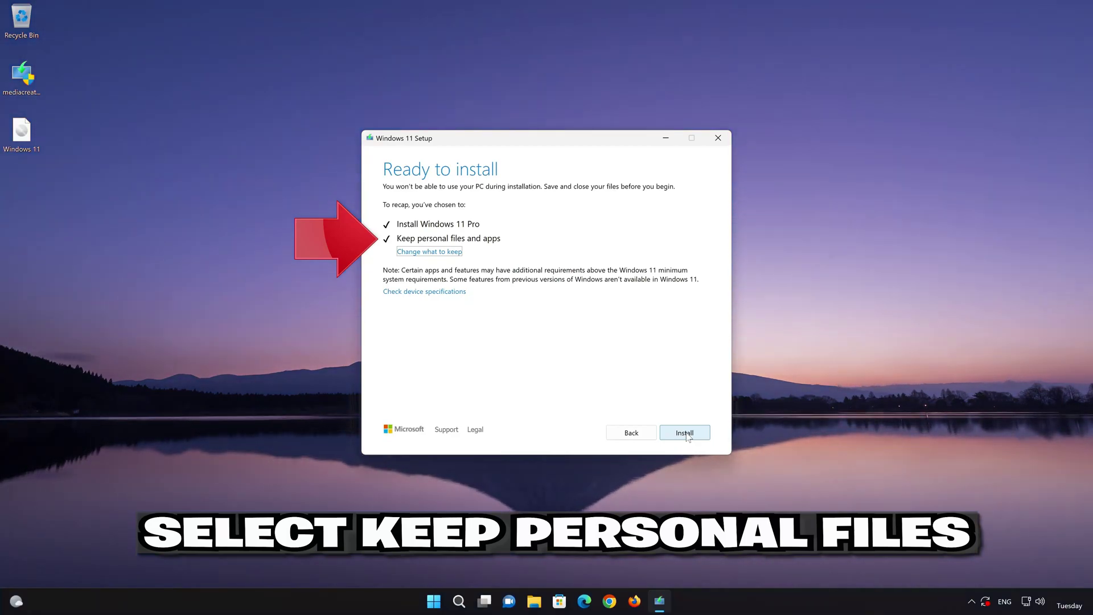
{"action": "left_click", "coordinate": [686, 434]}
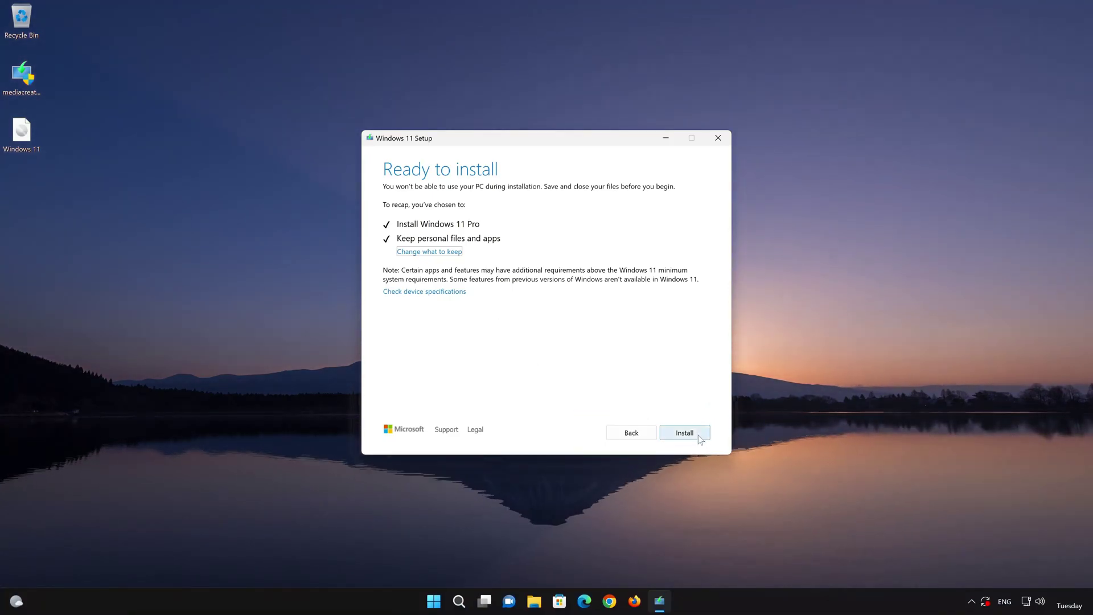
{"action": "left_click", "coordinate": [700, 439]}
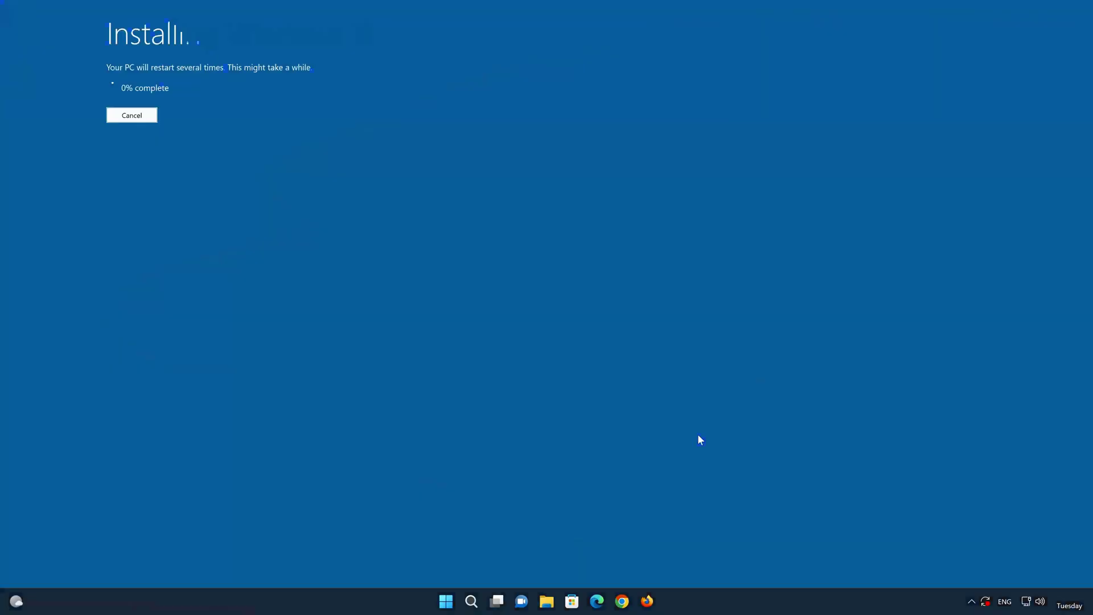